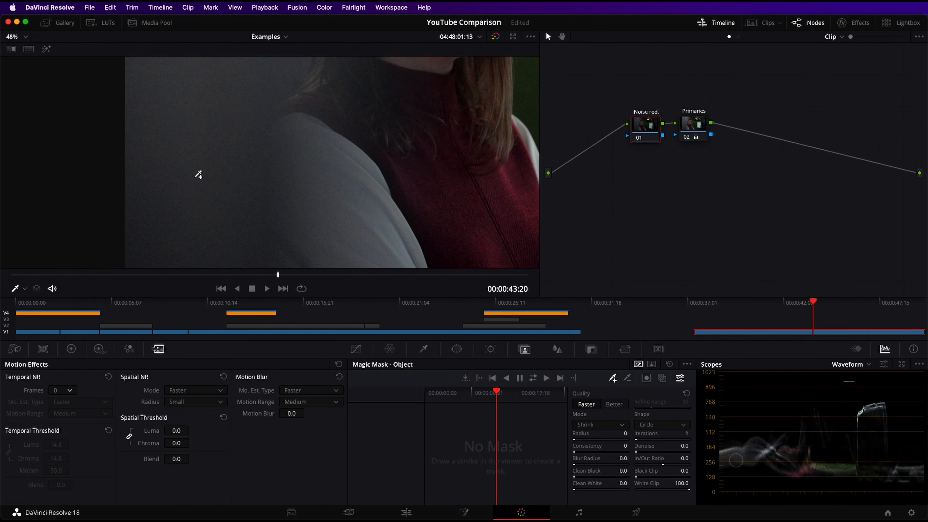
# - Choose a frame count for temporal noise reduction on the "Noise red." node
pyautogui.click(62, 391)
pyautogui.click(60, 434)
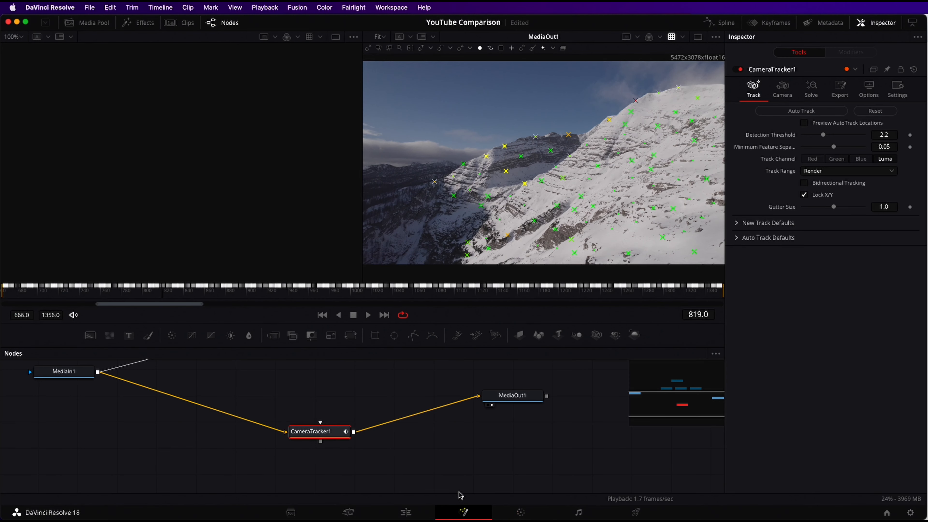
# - Scrub through the mountain shot in Fusion to review CameraTracker1's tracking points
pyautogui.moveTo(314, 288); pyautogui.dragTo(690, 289)
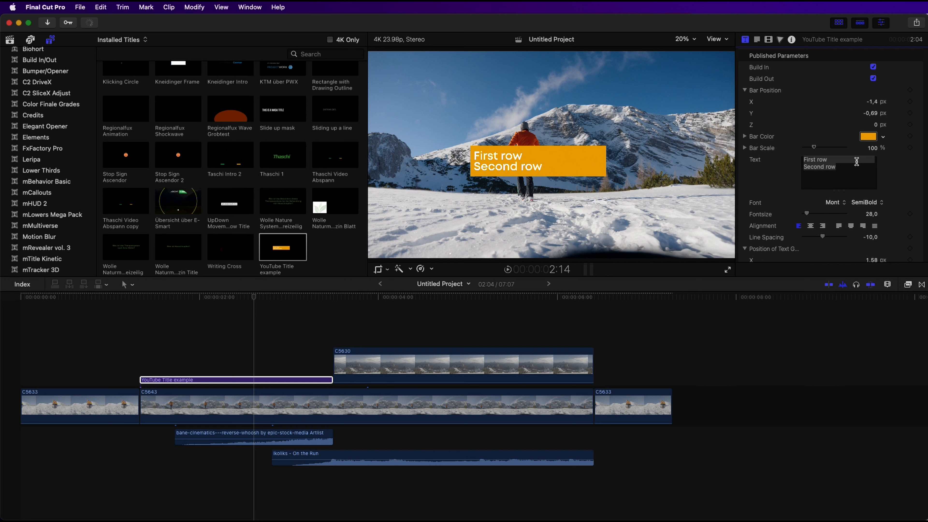
# - In Final Cut Pro, replace the title's placeholder text with "these are all" on the first row and "fake mountains!" on the second
pyautogui.click(856, 161)
pyautogui.press('super+a')
pyautogui.write('these are all')
pyautogui.press('Return')
pyautogui.write('fake mountains!')
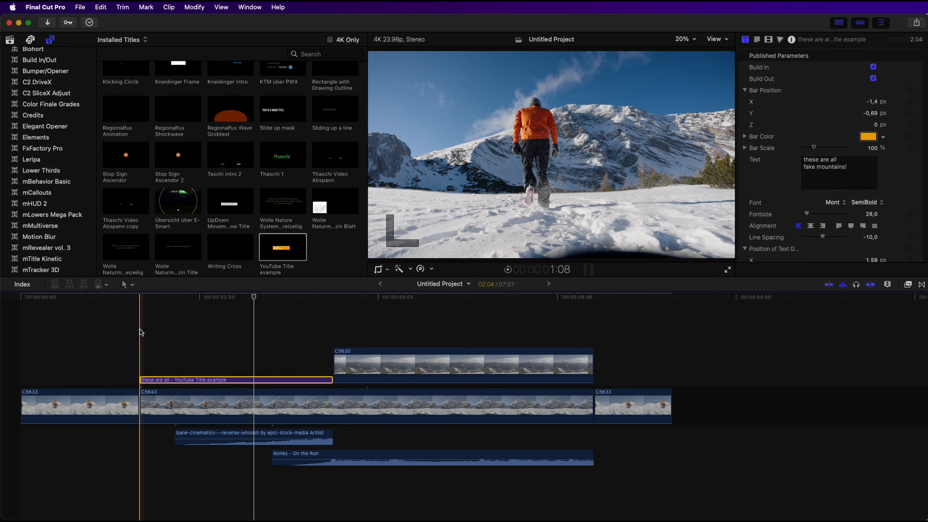
# - Play the timeline from the start of the title to preview its animation
pyautogui.click(140, 330)
pyautogui.press('space')
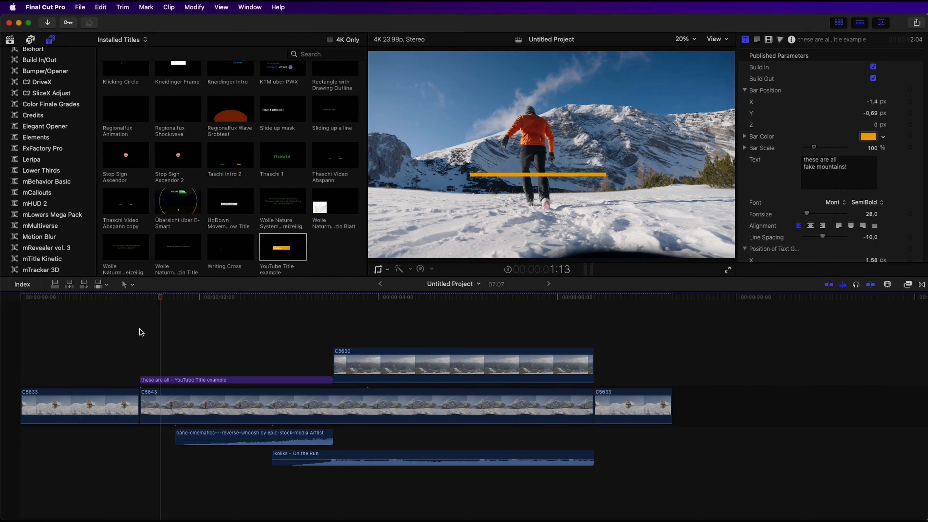
pyautogui.press('space')
# - Open the YouTube Title example template in Motion and move the Rectangle Mask's selected intro keyframe to just before the two-second mark
pyautogui.rightClick(271, 249)
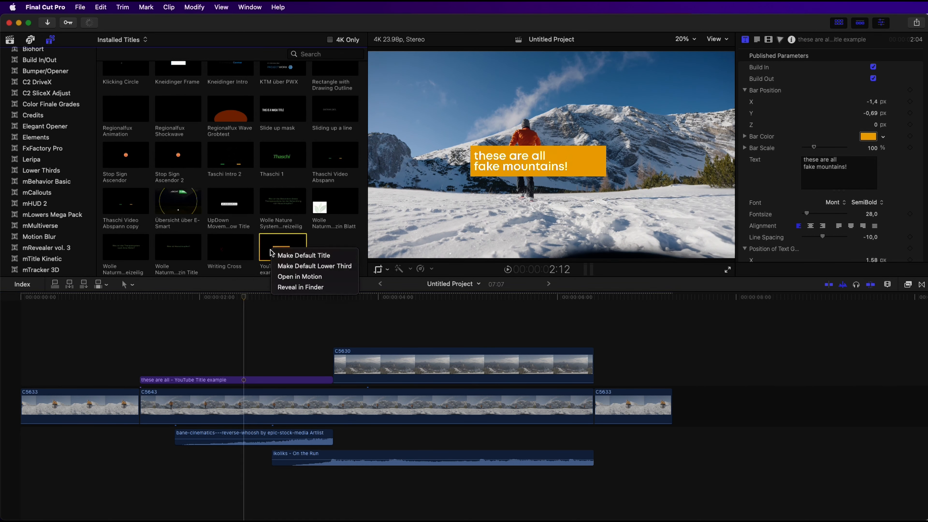
pyautogui.click(283, 276)
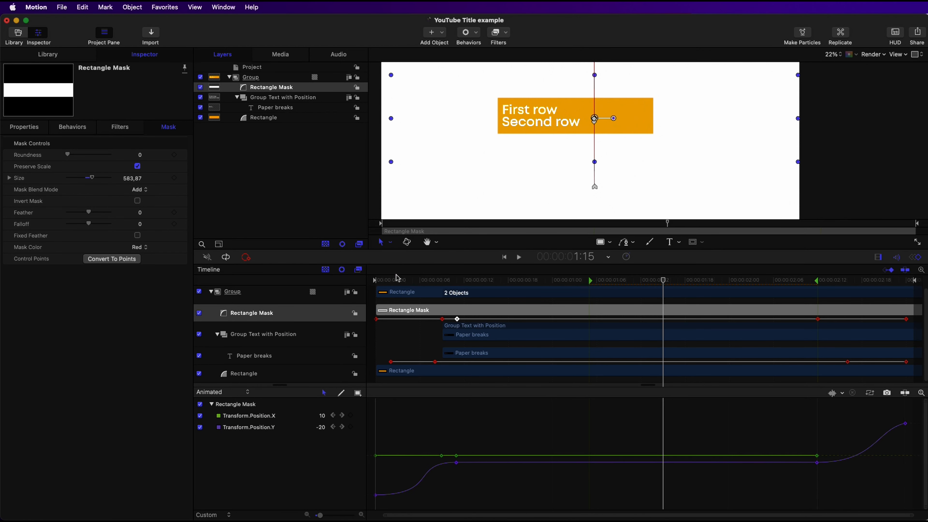
pyautogui.moveTo(398, 278); pyautogui.dragTo(486, 280)
pyautogui.moveTo(457, 319); pyautogui.dragTo(738, 321)
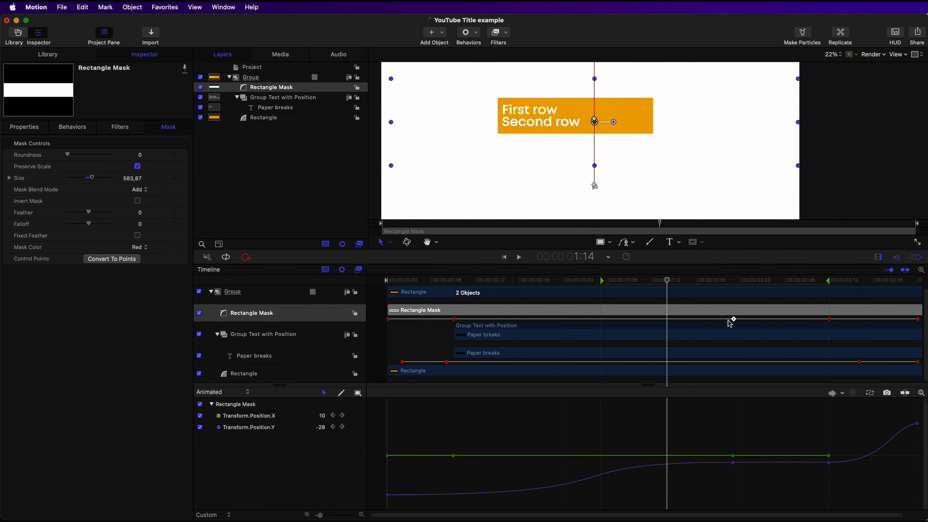
# - Play the Motion project from the beginning to check the slowed mask reveal
pyautogui.click(388, 280)
pyautogui.press('space')
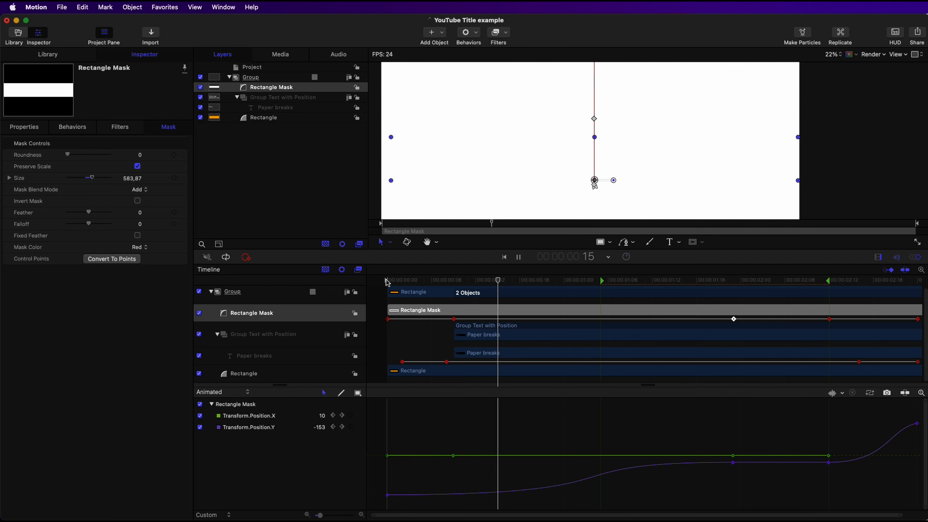
pyautogui.press('space')
# - Switch back to Final Cut Pro and play the title from its start on the timeline
pyautogui.moveTo(817, 503)
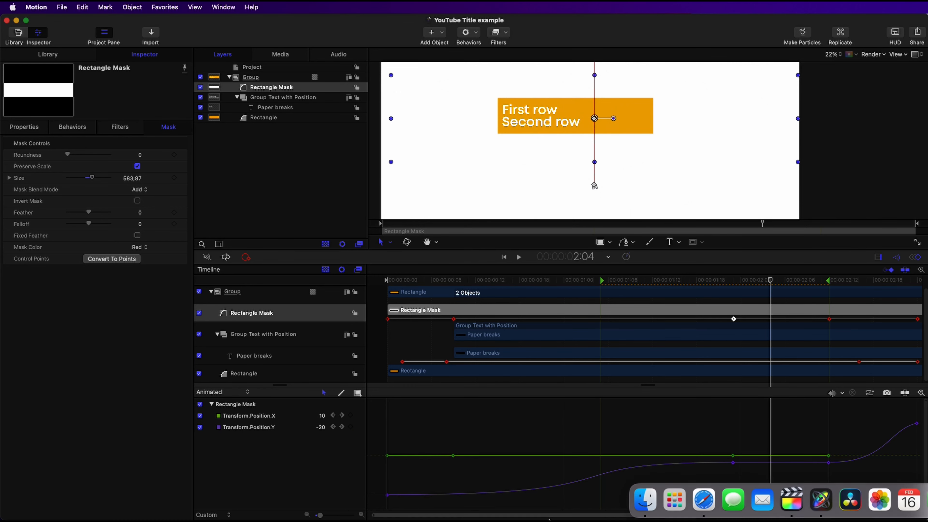
pyautogui.click(791, 500)
pyautogui.click(145, 326)
pyautogui.press('space')
pyautogui.click(146, 326)
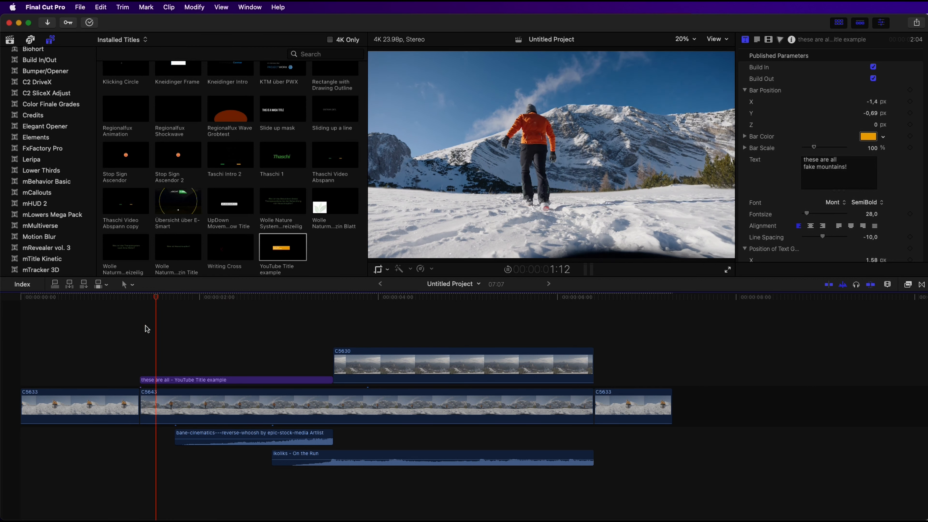
pyautogui.press('space')
# - Try adding and shortening another YouTube Title example above the main clips, and undo both edits
pyautogui.moveTo(277, 253); pyautogui.dragTo(256, 337)
pyautogui.moveTo(408, 339); pyautogui.dragTo(324, 330)
pyautogui.press('super+z')
pyautogui.press('super+z')
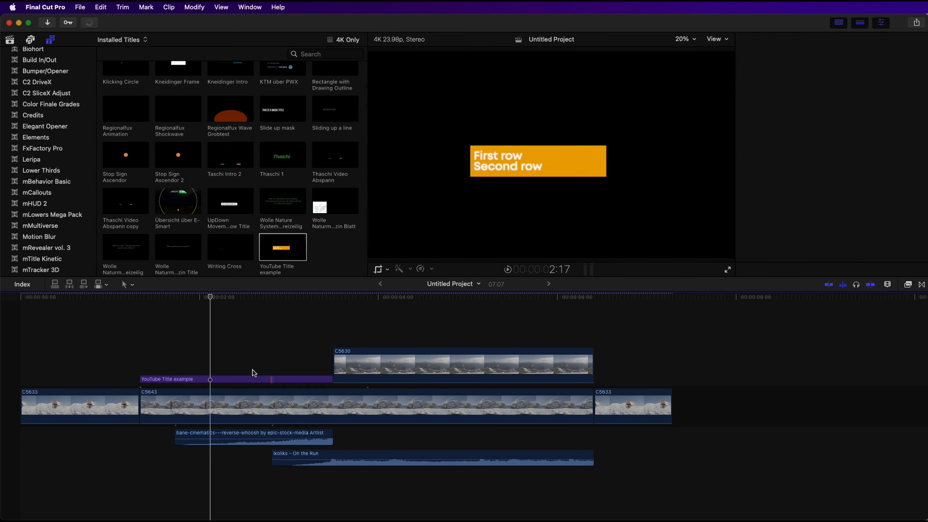
pyautogui.press('space')
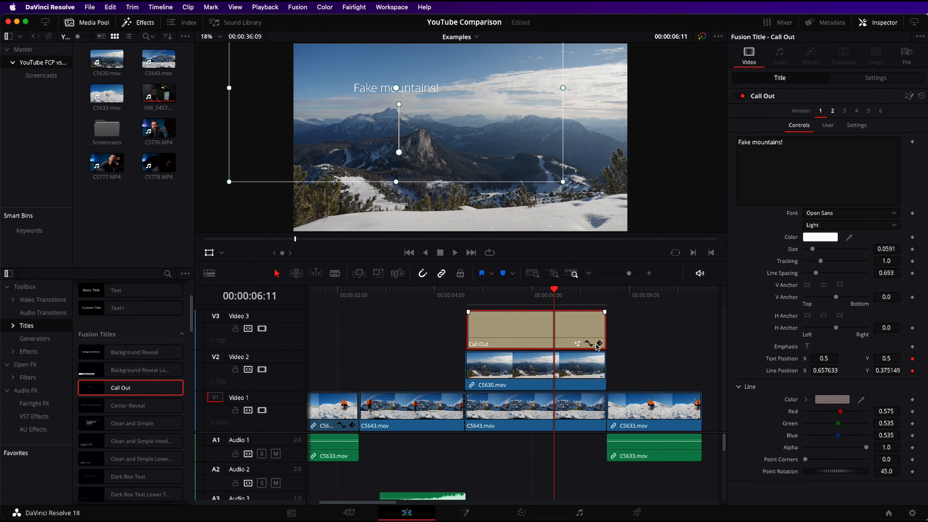
# - In DaVinci Resolve, open the Call Out title in Fusion and set the Polygon1_5 node's border width to about 0.016
pyautogui.rightClick(556, 324)
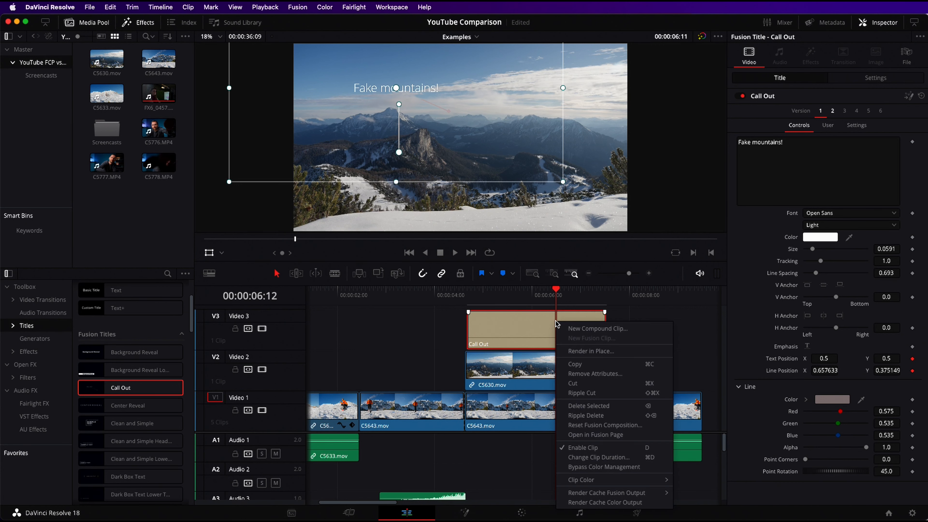
pyautogui.click(577, 434)
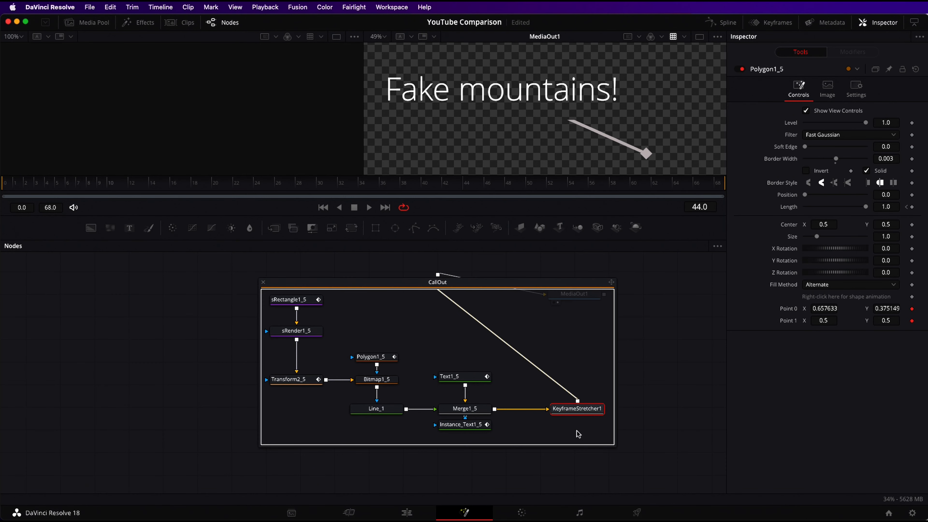
pyautogui.click(299, 380)
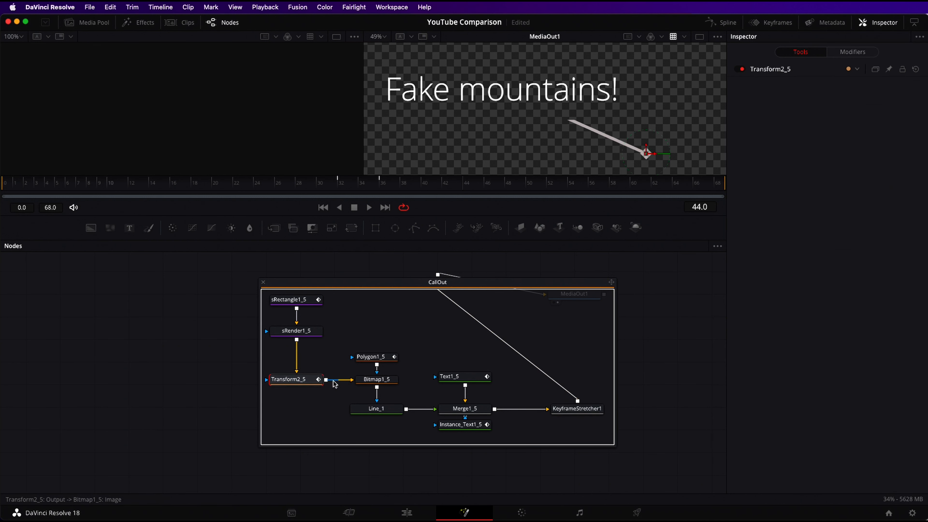
pyautogui.click(379, 384)
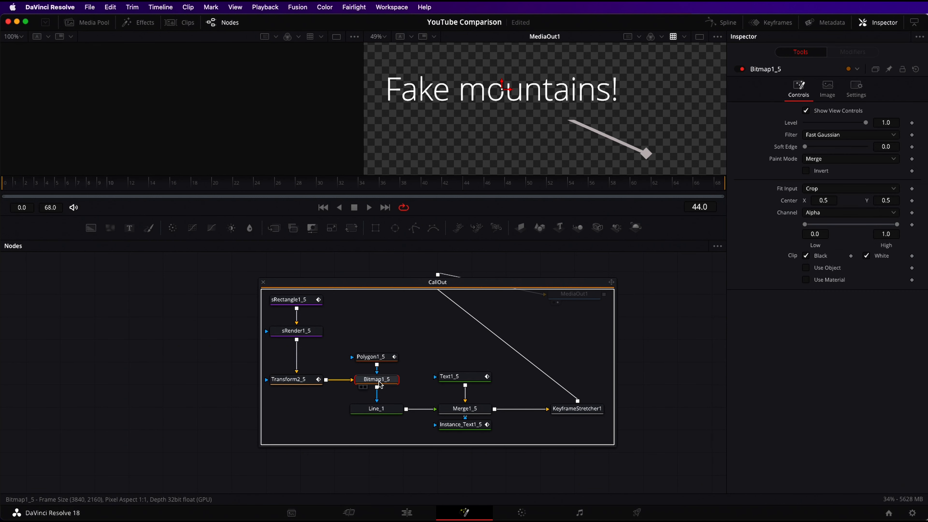
pyautogui.click(379, 360)
pyautogui.moveTo(836, 160); pyautogui.dragTo(803, 149)
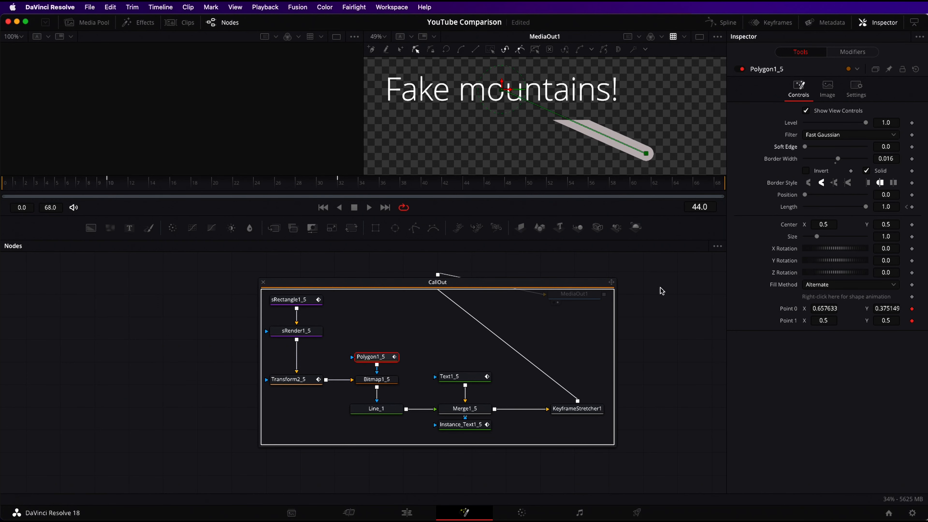
# - Return to the edit timeline and move the Call Out title's text up and to the left in the picture
pyautogui.click(407, 512)
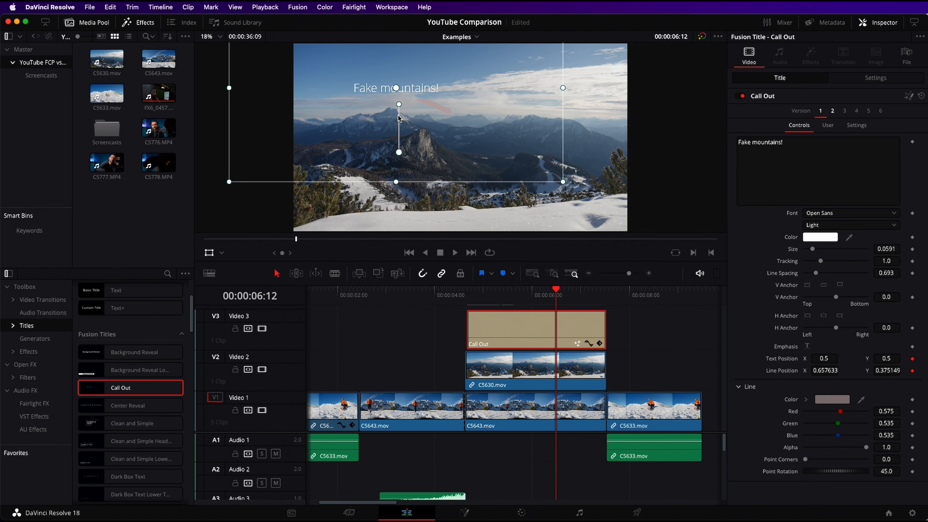
pyautogui.moveTo(398, 90); pyautogui.dragTo(358, 74)
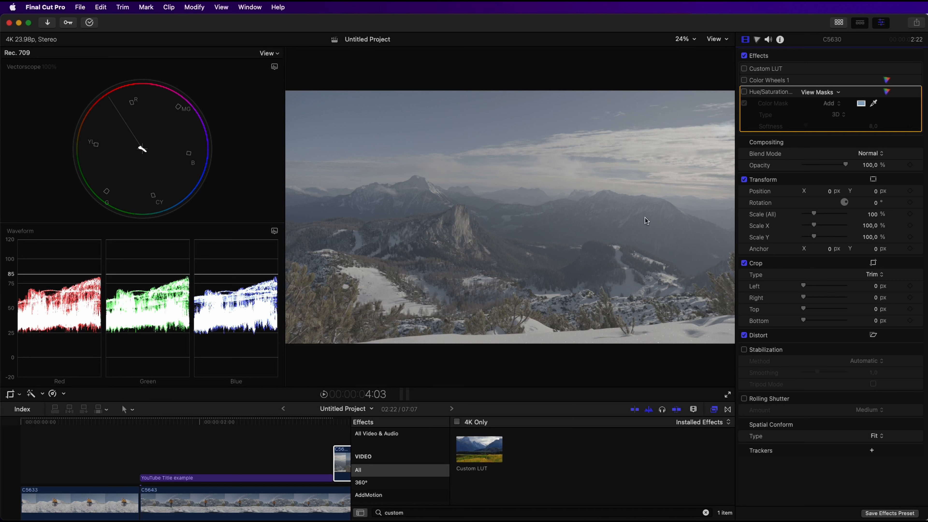
# - In Final Cut Pro, enable the Custom LUT effect on clip C5630
pyautogui.click(770, 73)
pyautogui.click(743, 68)
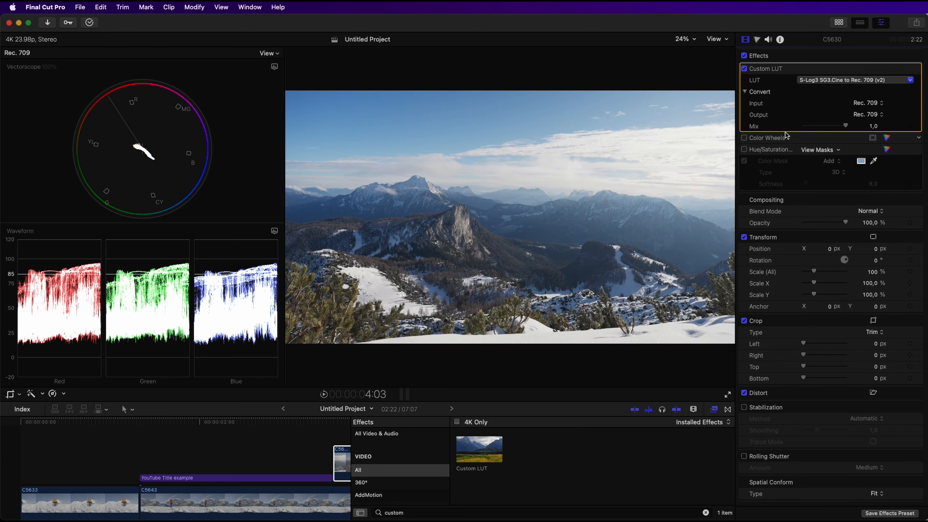
# - Enable the Color Wheels 1 correction on the clip and fine-tune its brightness
pyautogui.click(787, 137)
pyautogui.click(744, 137)
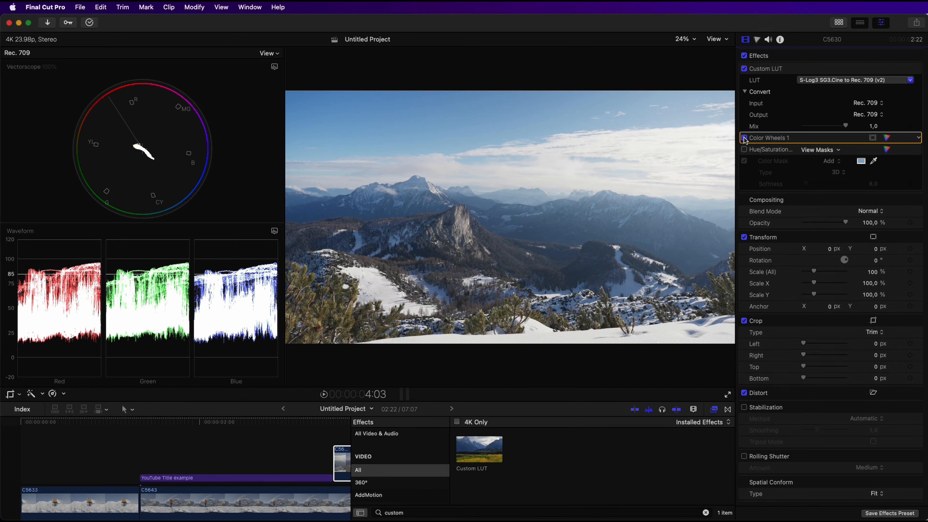
pyautogui.doubleClick(796, 142)
pyautogui.moveTo(914, 184); pyautogui.dragTo(914, 181)
# - Open Hue/Saturation Curves 1 and raise the blue point on the Hue vs Sat curve to saturate the sky
pyautogui.click(745, 39)
pyautogui.click(766, 154)
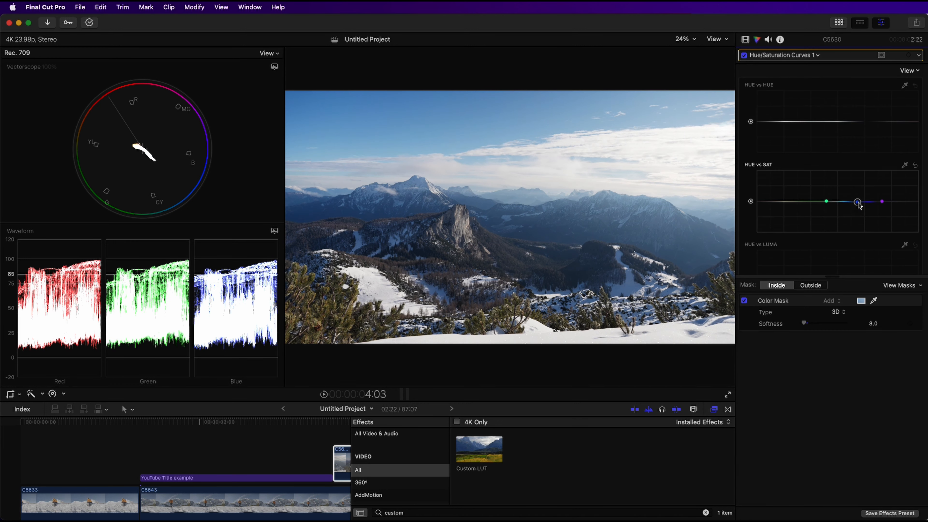
pyautogui.moveTo(857, 201); pyautogui.dragTo(857, 175)
pyautogui.click(745, 40)
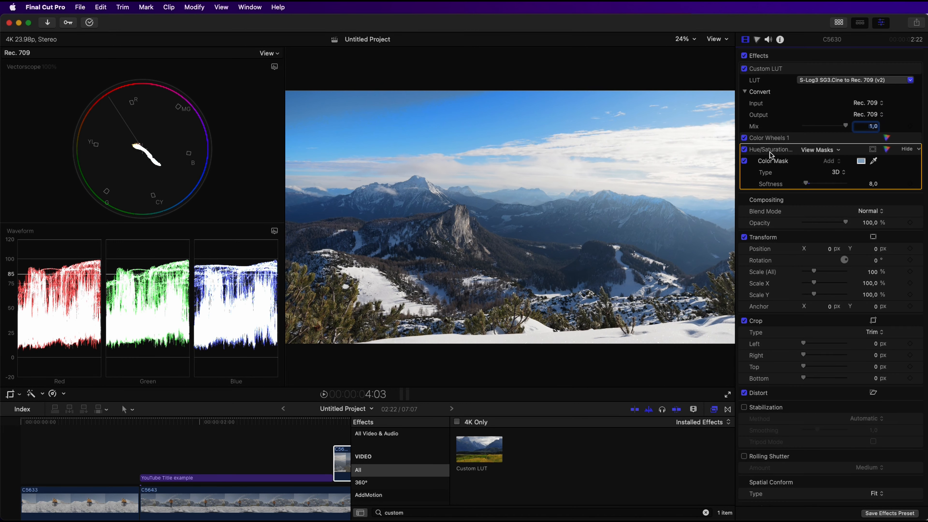
# - Toggle the Hue/Saturation effect's Color Mask off and on to compare its influence on the picture
pyautogui.click(771, 161)
pyautogui.click(745, 161)
pyautogui.click(745, 161)
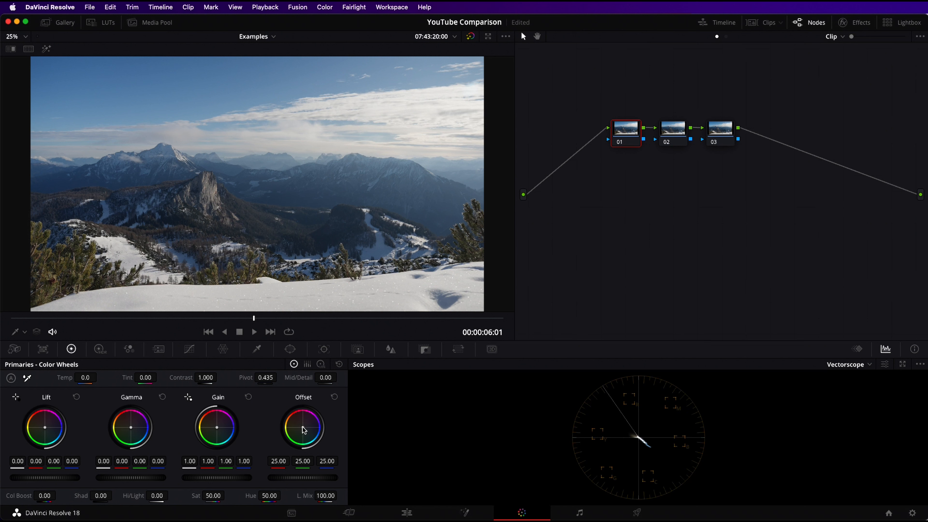
# - In DaVinci Resolve, warm node 01's Offset, open the expanded scopes, and set Lift to -0.02, Gamma to -0.01 and Gain to 1.04
pyautogui.moveTo(304, 430); pyautogui.dragTo(301, 426)
pyautogui.click(902, 364)
pyautogui.moveTo(42, 477); pyautogui.dragTo(35, 477)
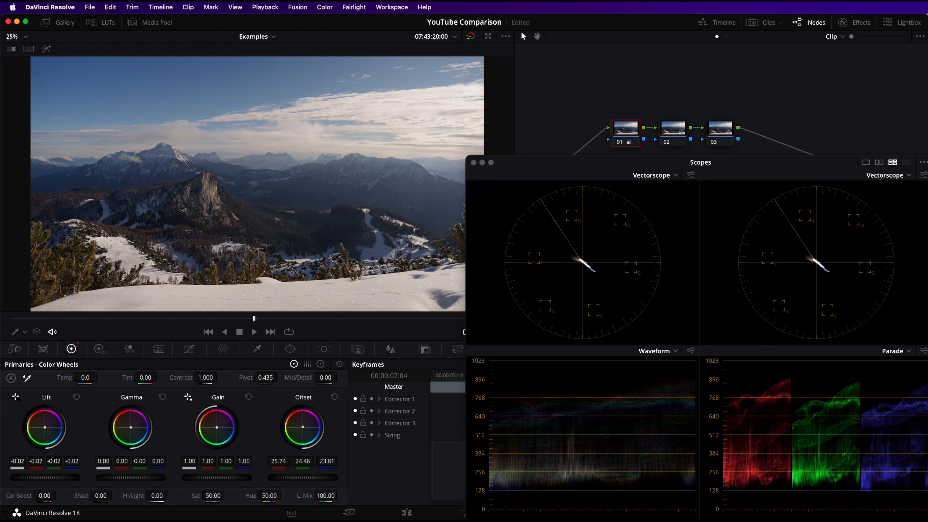
pyautogui.moveTo(131, 478); pyautogui.dragTo(127, 477)
pyautogui.moveTo(214, 479); pyautogui.dragTo(227, 478)
# - Label node 01 as EXP
pyautogui.rightClick(631, 132)
pyautogui.click(652, 149)
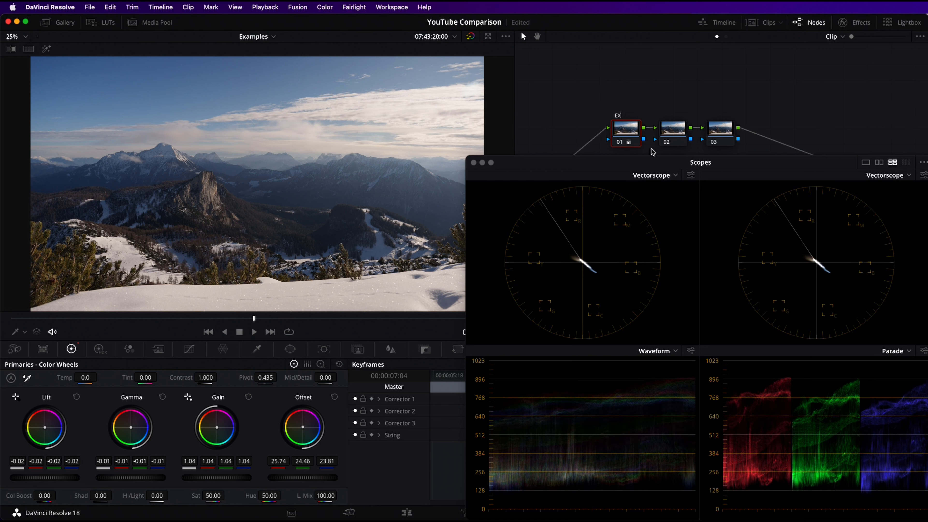
# - Close the scopes and, on node 02, bracket the blue range of the Hue vs Sat curve and raise its saturation to about 1.74
pyautogui.click(675, 135)
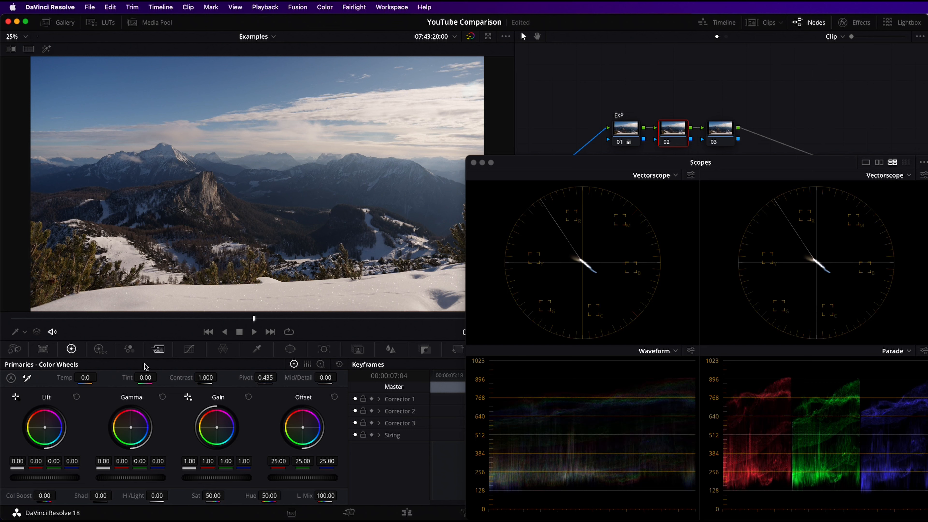
pyautogui.press('super+shift+w')
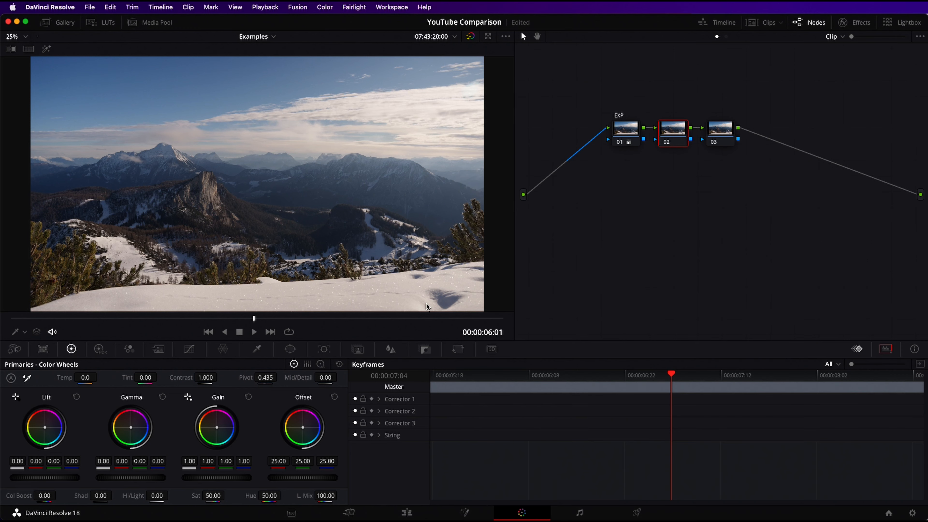
pyautogui.click(193, 351)
pyautogui.click(232, 364)
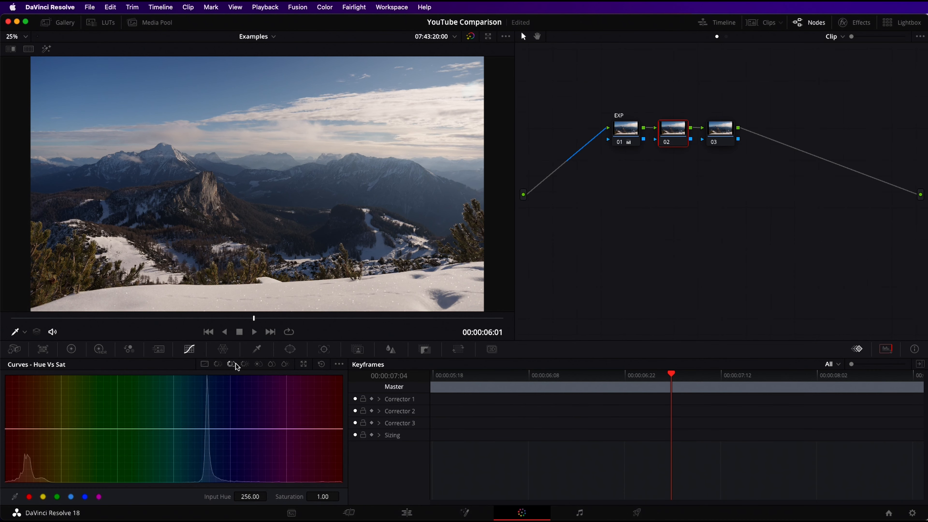
pyautogui.click(194, 429)
pyautogui.click(223, 429)
pyautogui.moveTo(207, 429); pyautogui.dragTo(213, 386)
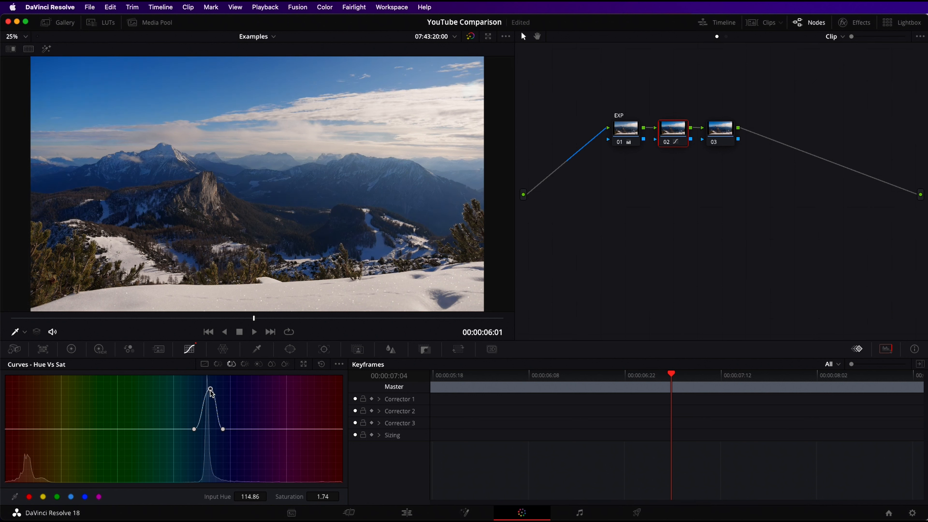
# - Add a gradient window to node 02 and place it along the mountain horizon at about pan 50.42 and tilt 52.06
pyautogui.click(292, 350)
pyautogui.scroll(-2, 33, 445)
pyautogui.click(34, 494)
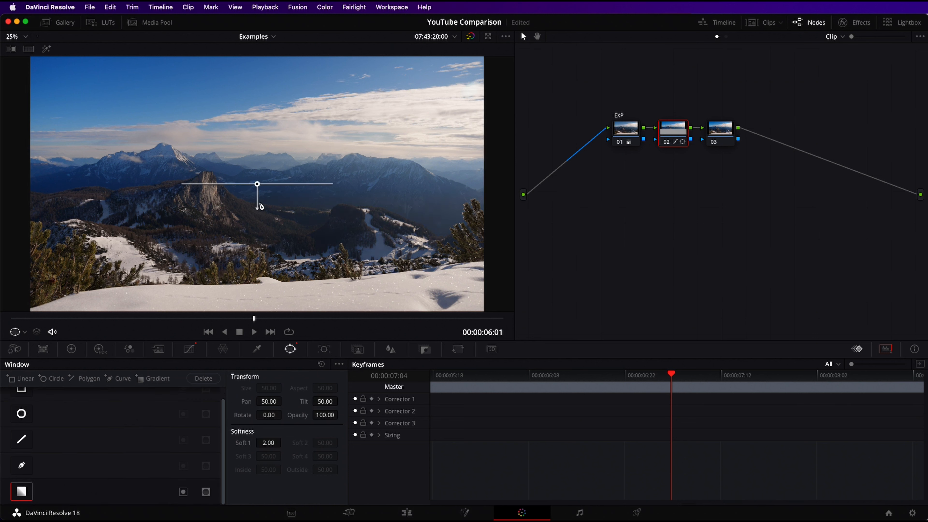
pyautogui.moveTo(258, 185); pyautogui.dragTo(263, 162)
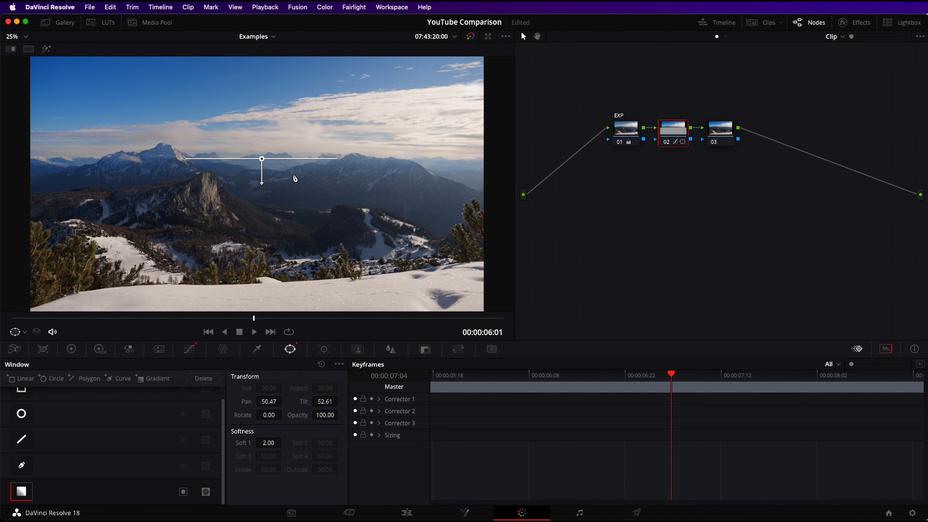
pyautogui.moveTo(263, 161); pyautogui.dragTo(264, 167)
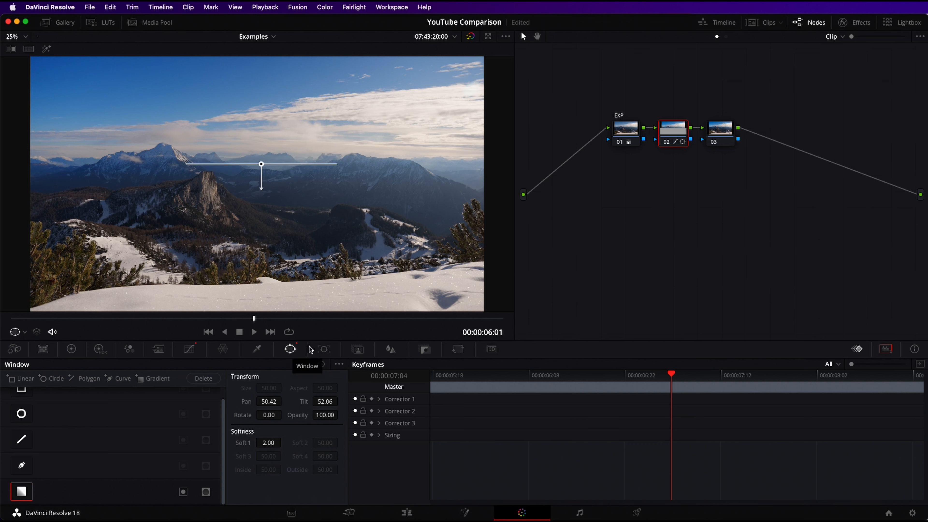
# - Track node 02's gradient window both forward and backward through the clip
pyautogui.click(323, 349)
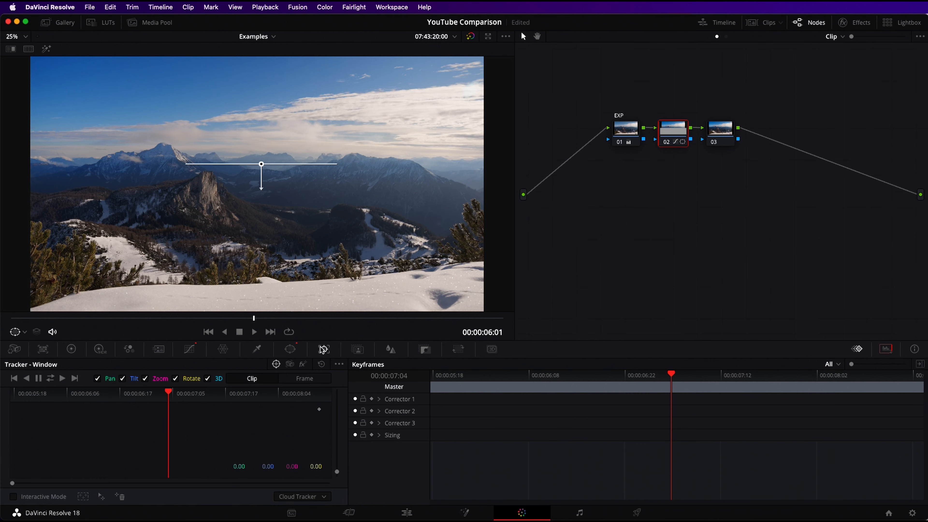
pyautogui.click(50, 378)
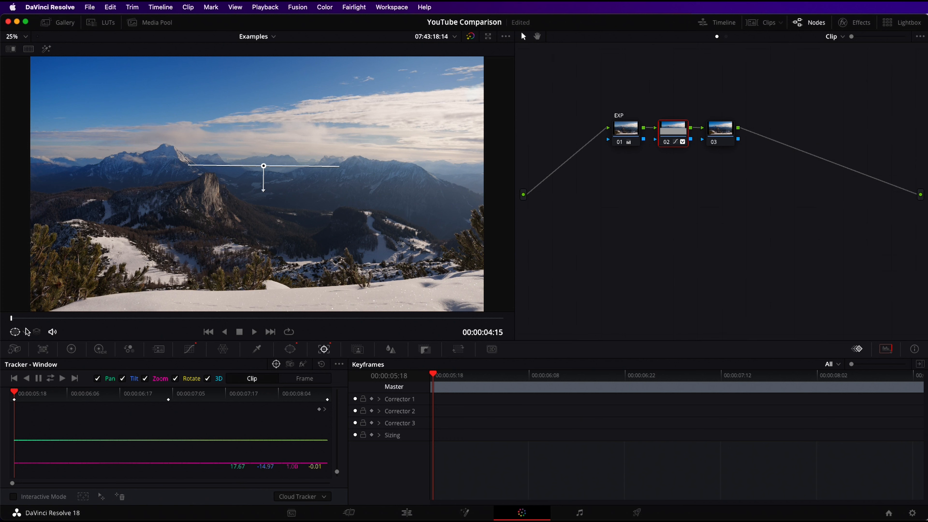
# - Scrub back through the clip and pull a blue point of the Color Warper's Hue-Saturation web slightly inward on node 02
pyautogui.click(69, 320)
pyautogui.moveTo(69, 320); pyautogui.dragTo(7, 312)
pyautogui.click(224, 350)
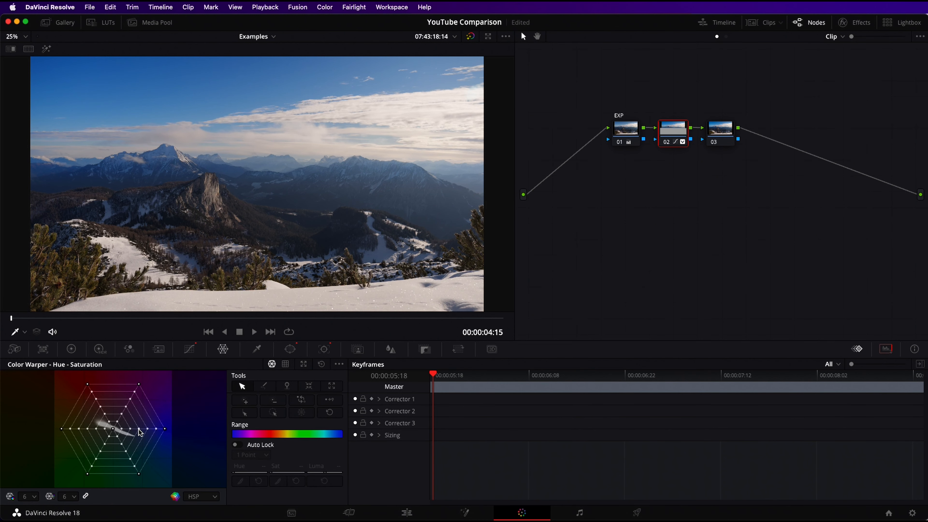
pyautogui.moveTo(139, 430)
pyautogui.mouseDown()
pyautogui.moveTo(141, 438)
pyautogui.moveTo(167, 431)
pyautogui.moveTo(131, 436)
pyautogui.mouseUp()
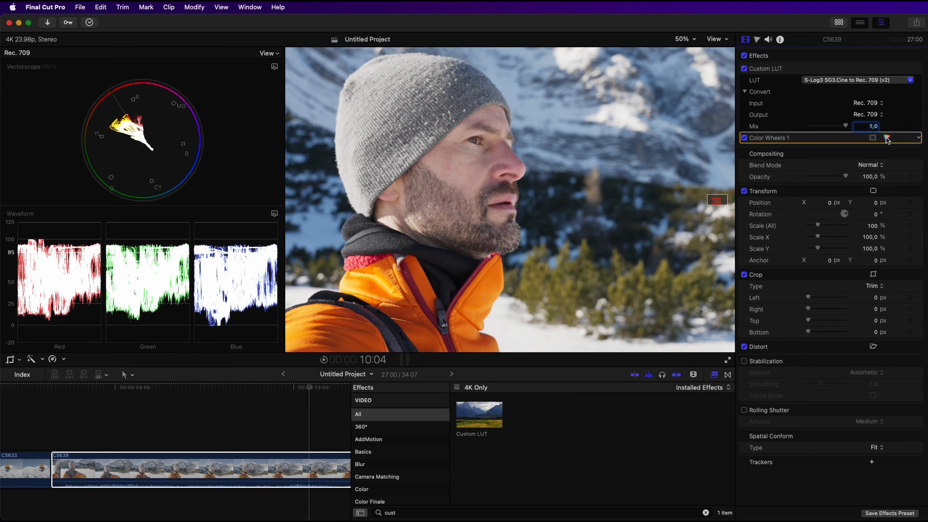
# - In Final Cut Pro, add a 3D color mask to Color Wheels 1 from the man's skin, view the matte and set Softness to 15
pyautogui.click(886, 138)
pyautogui.click(881, 54)
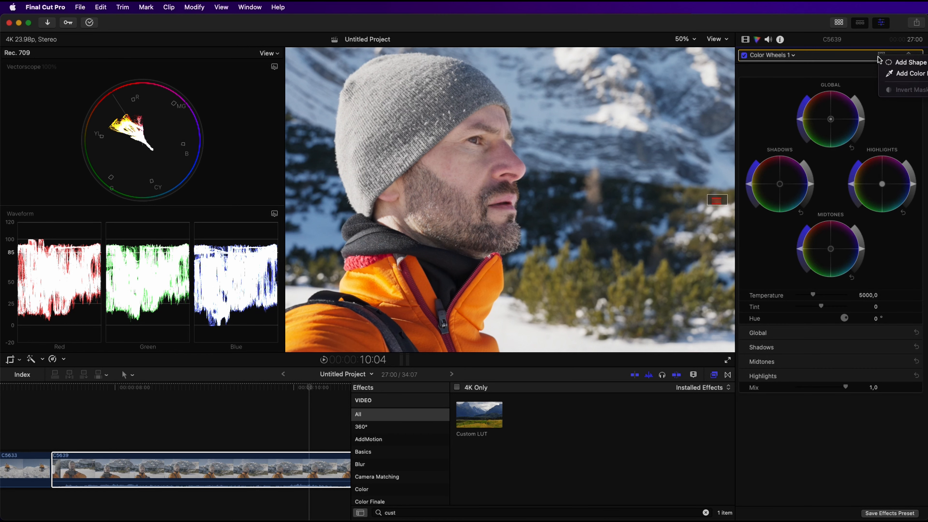
pyautogui.click(894, 74)
pyautogui.moveTo(464, 161); pyautogui.dragTo(468, 166)
pyautogui.click(893, 287)
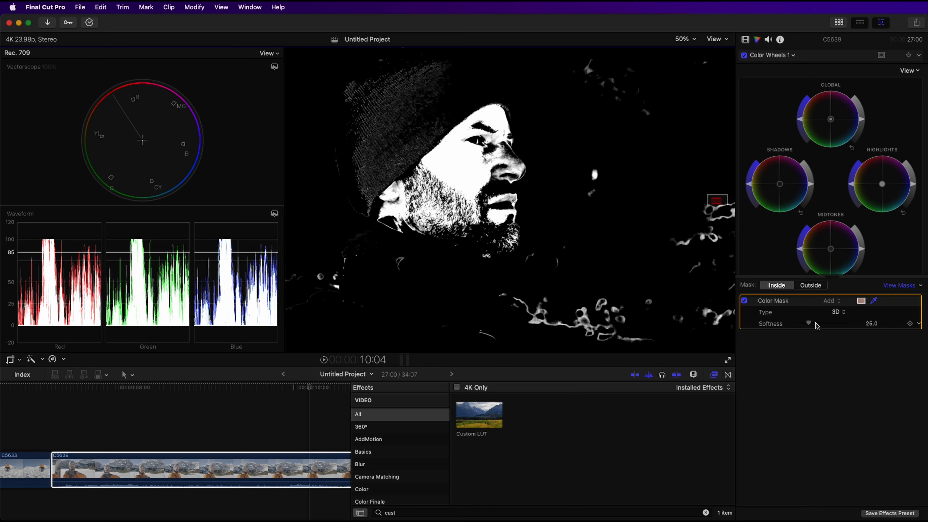
pyautogui.moveTo(810, 325); pyautogui.dragTo(808, 325)
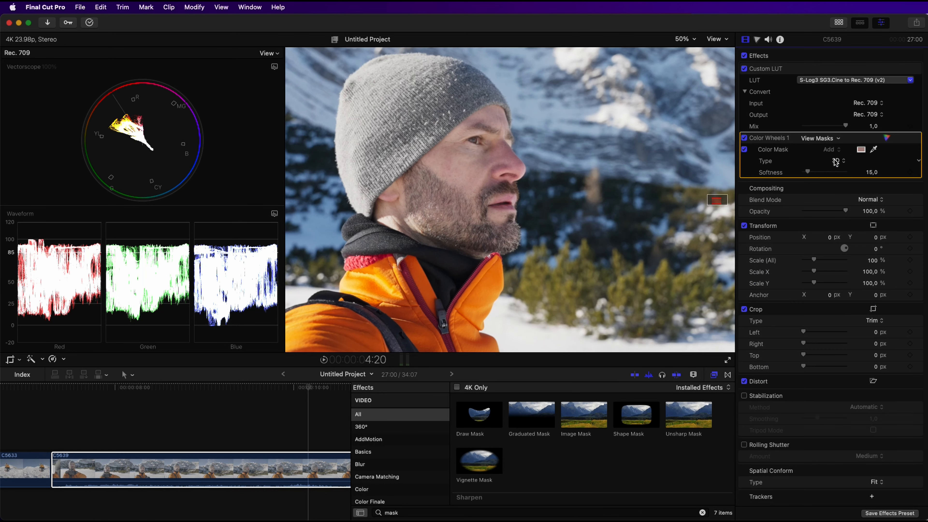
# - Switch the color mask to HSL, resample the man's skin with the matte in view and adjust the mask's saturation range
pyautogui.click(837, 162)
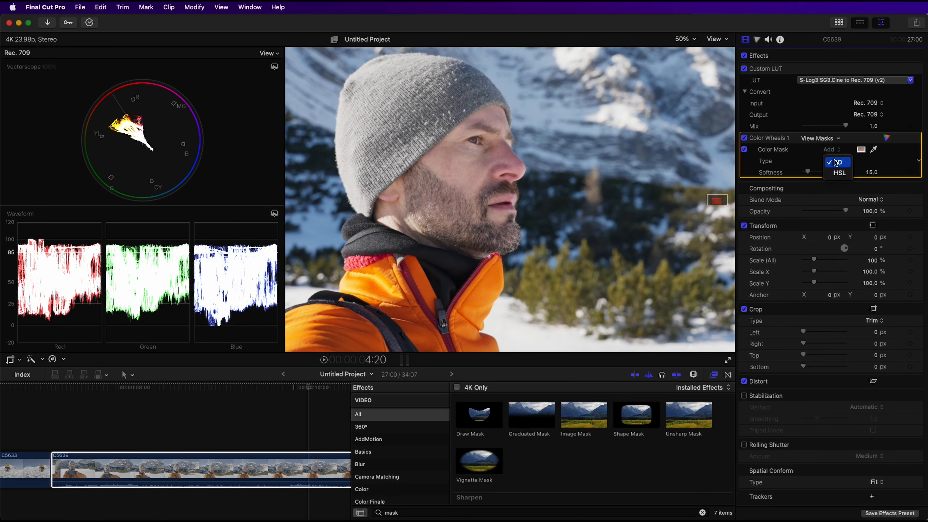
pyautogui.click(835, 172)
pyautogui.click(817, 138)
pyautogui.click(873, 150)
pyautogui.moveTo(453, 162); pyautogui.dragTo(461, 169)
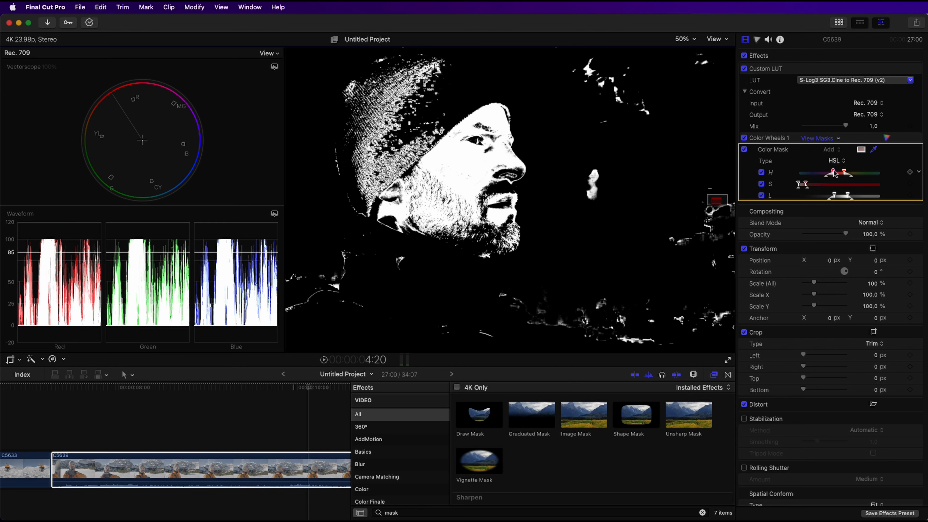
pyautogui.moveTo(805, 183); pyautogui.dragTo(838, 196)
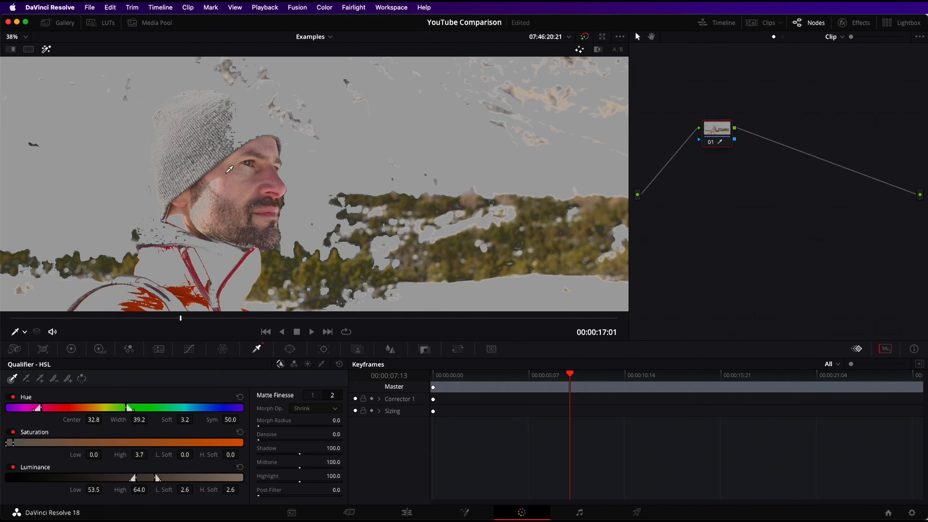
# - In DaVinci Resolve, sample the man's face with the HSL qualifier and narrow the hue range to center 32.4 and width 9.2
pyautogui.moveTo(226, 172); pyautogui.dragTo(216, 182)
pyautogui.moveTo(44, 405); pyautogui.dragTo(76, 407)
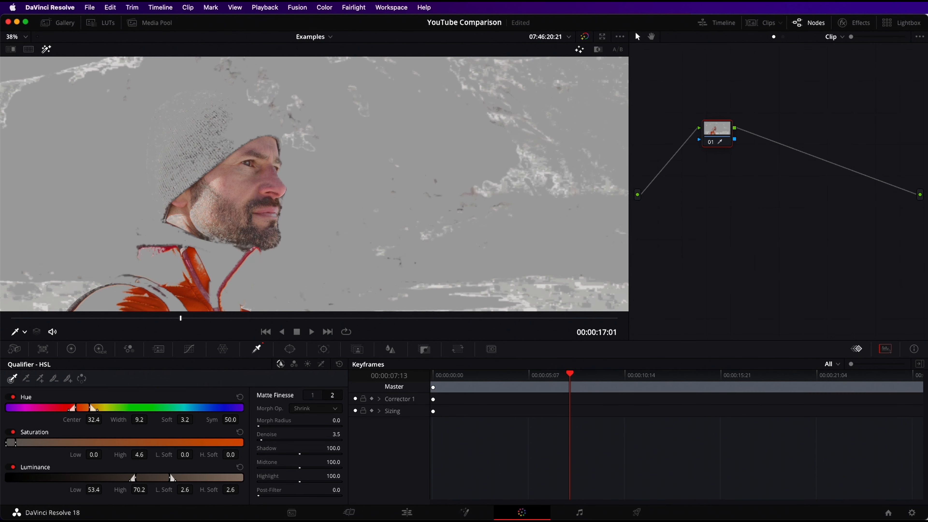
# - Refine the skin key with Clean Black 15.8, Clean White 49.4, Blur Radius 3.3, In/Out Ratio -1.2 and a saturation high of 2.8
pyautogui.click(313, 395)
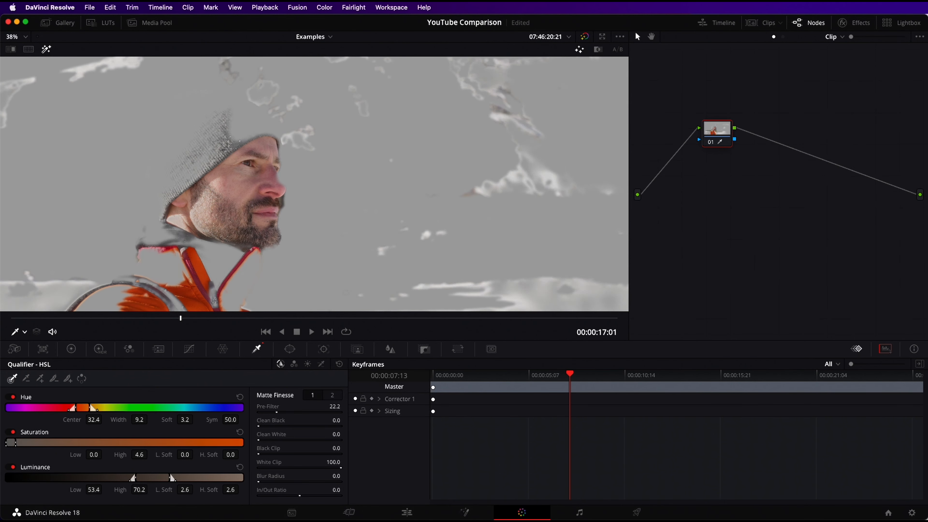
pyautogui.moveTo(266, 421); pyautogui.dragTo(307, 435)
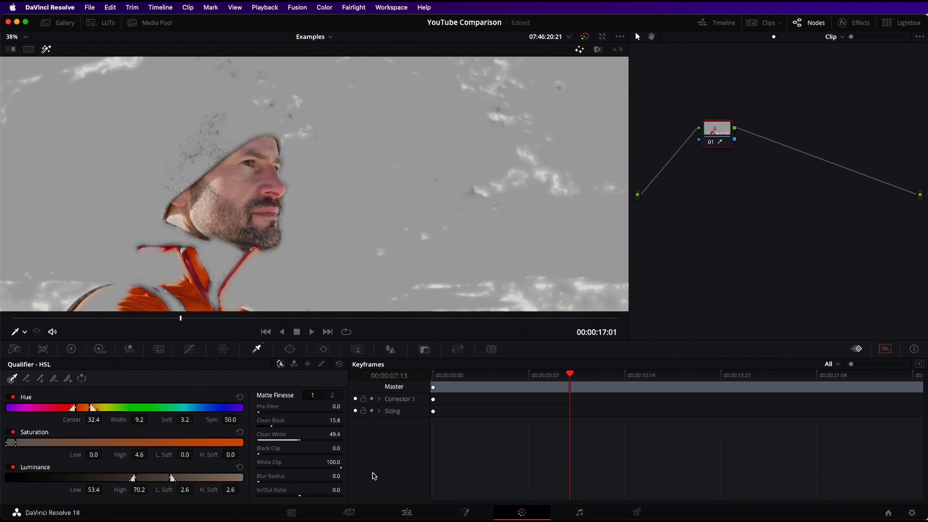
pyautogui.moveTo(259, 481); pyautogui.dragTo(298, 496)
pyautogui.moveTo(14, 443); pyautogui.dragTo(10, 443)
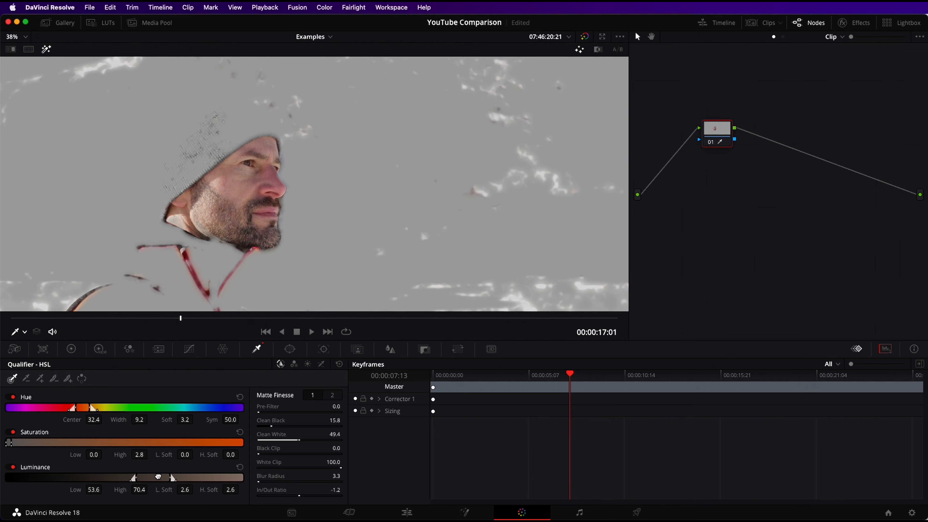
# - Add a circular window to node 01, then resize, rotate and soften it to enclose the man's head
pyautogui.click(290, 349)
pyautogui.click(30, 410)
pyautogui.moveTo(314, 184); pyautogui.dragTo(235, 177)
pyautogui.moveTo(234, 72); pyautogui.dragTo(237, 101)
pyautogui.moveTo(339, 176); pyautogui.dragTo(328, 176)
pyautogui.moveTo(234, 140); pyautogui.dragTo(240, 141)
pyautogui.moveTo(222, 251); pyautogui.dragTo(221, 253)
# - Track the circular head window both forward and backward through the clip
pyautogui.click(323, 349)
pyautogui.click(50, 380)
pyautogui.click(38, 379)
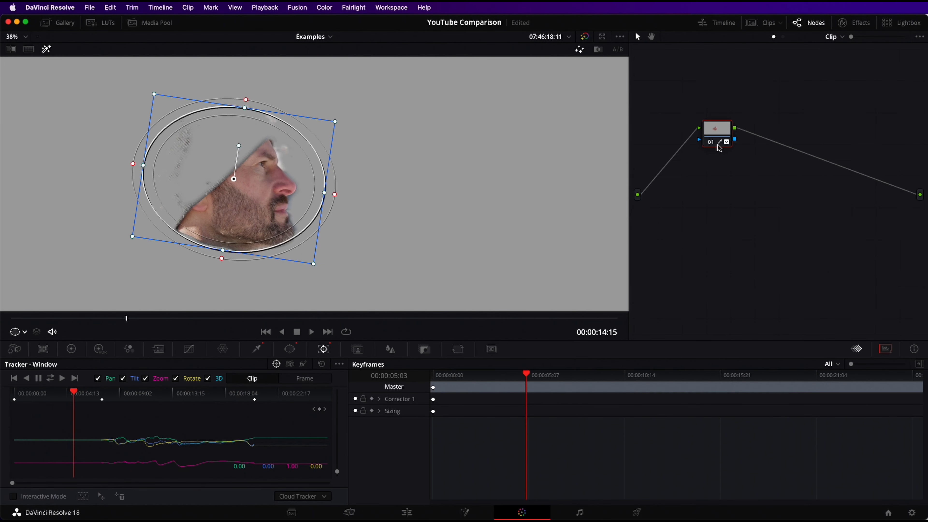
# - Turn off the qualifier highlight, shift the Gamma color wheel slightly for the keyed skin and scrub through the clip to check it
pyautogui.hotkey('shift', 'h')
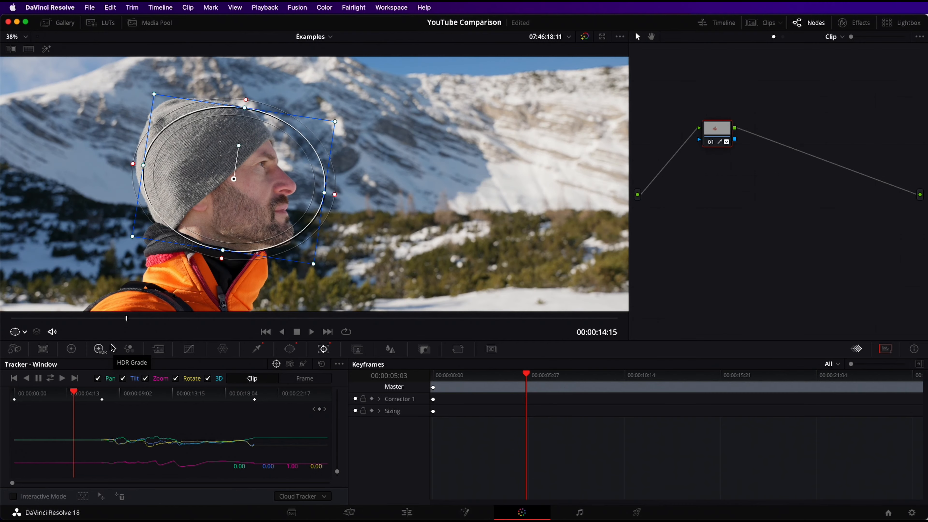
pyautogui.click(71, 349)
pyautogui.moveTo(130, 426); pyautogui.dragTo(130, 427)
pyautogui.hotkey('ctrl', 'shift', 'w')
pyautogui.moveTo(128, 321); pyautogui.dragTo(266, 327)
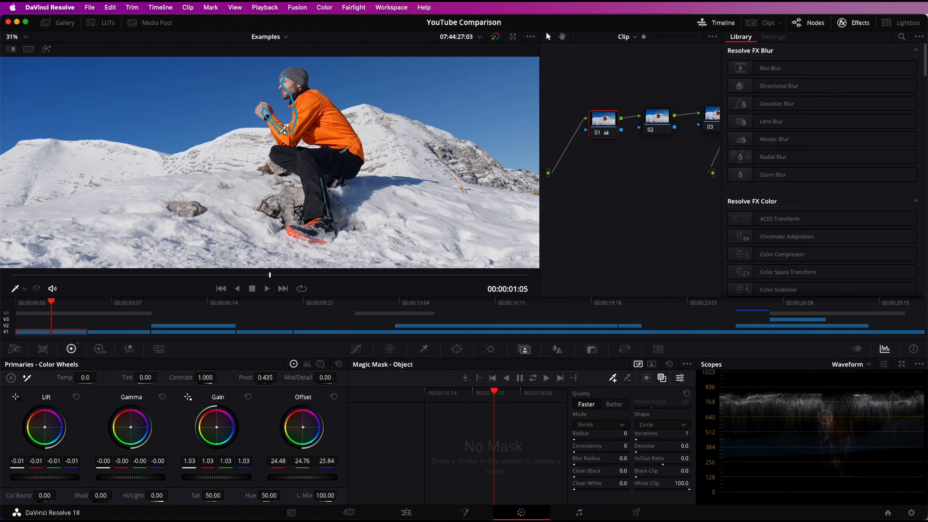
# - Outline the crouching man with a Magic Mask object stroke and track the mask in both directions
pyautogui.moveTo(283, 130)
pyautogui.mouseDown()
pyautogui.moveTo(311, 169)
pyautogui.moveTo(295, 227)
pyautogui.mouseUp()
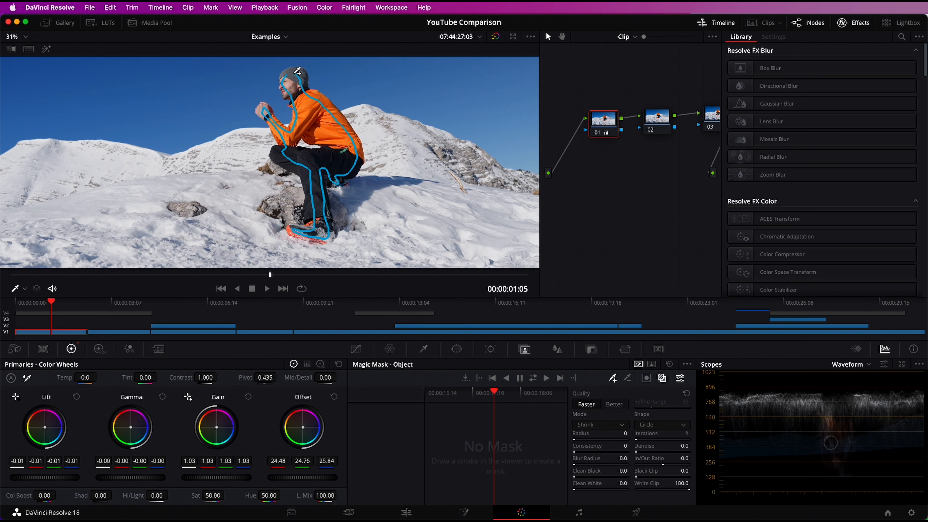
pyautogui.moveTo(300, 72); pyautogui.dragTo(299, 72)
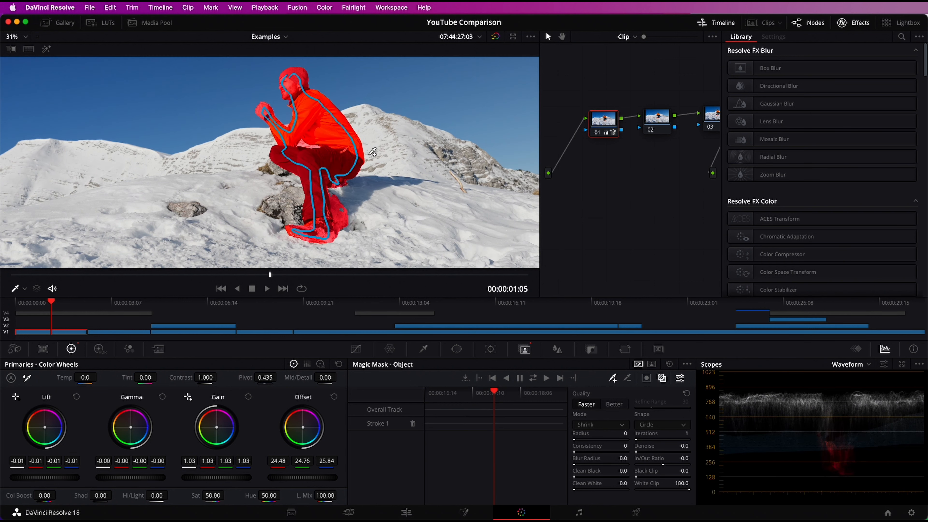
pyautogui.click(534, 379)
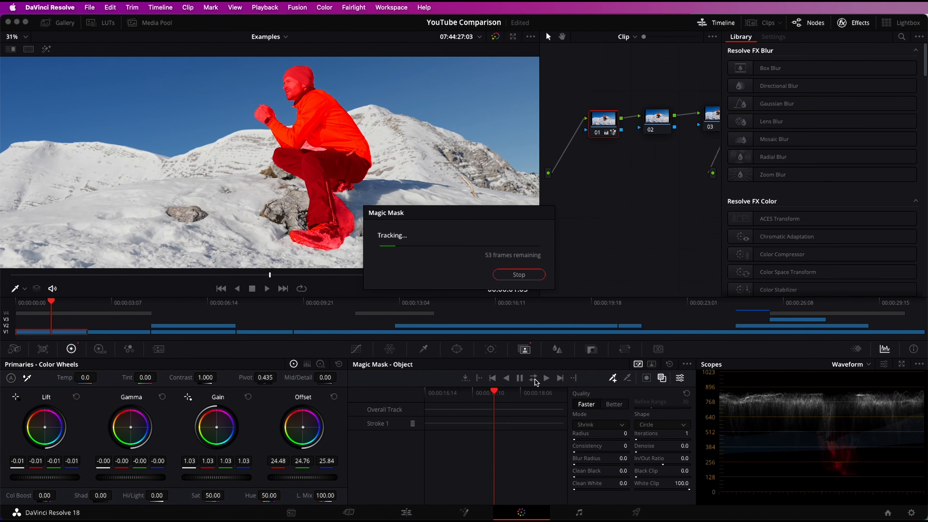
pyautogui.moveTo(467, 217); pyautogui.dragTo(509, 224)
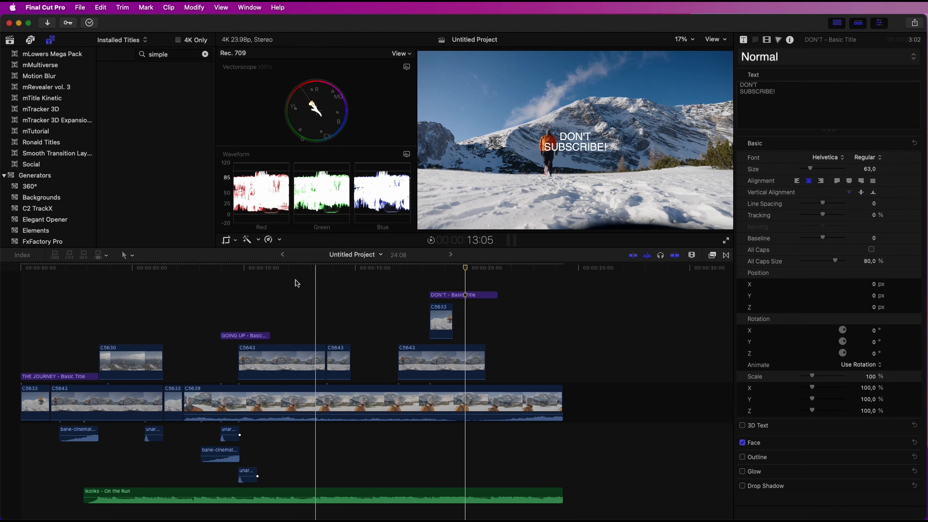
# - In Final Cut Pro, disable the three Basic Title clips together and enable them again
pyautogui.click(83, 377)
pyautogui.keyDown('super'); pyautogui.click(242, 336); pyautogui.keyUp('super')
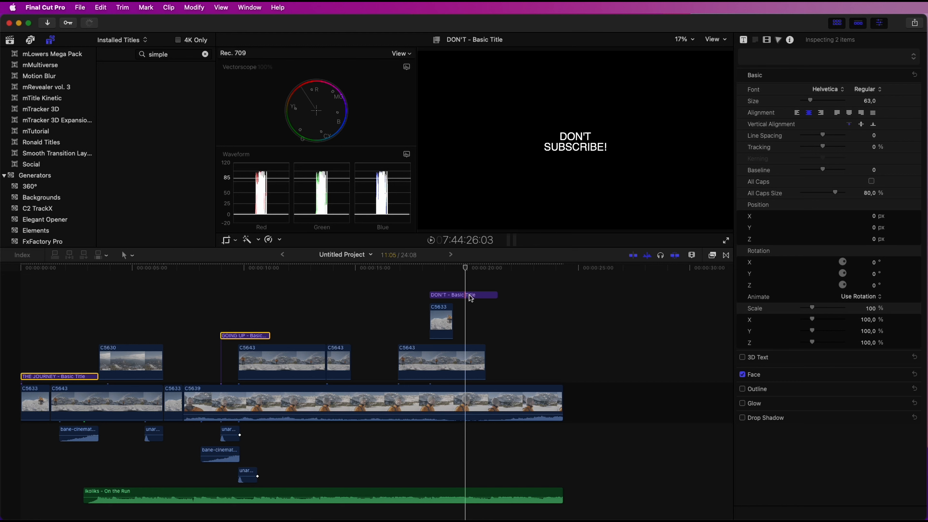
pyautogui.keyDown('super'); pyautogui.click(469, 295); pyautogui.keyUp('super')
pyautogui.press('v')
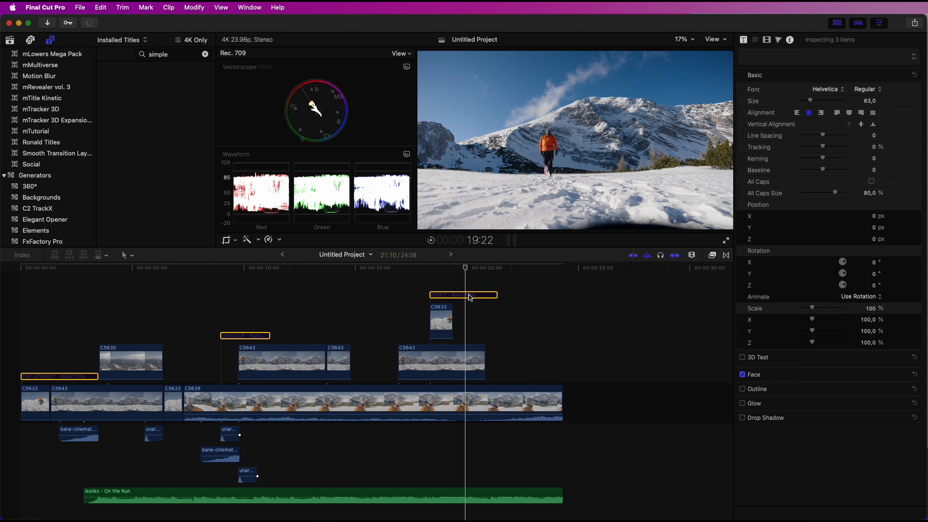
pyautogui.press('v')
# - Assign the Effects audio role to the three unarmed-combat whoosh clips
pyautogui.click(157, 430)
pyautogui.keyDown('super'); pyautogui.click(234, 433); pyautogui.keyUp('super')
pyautogui.keyDown('super'); pyautogui.click(242, 474); pyautogui.keyUp('super')
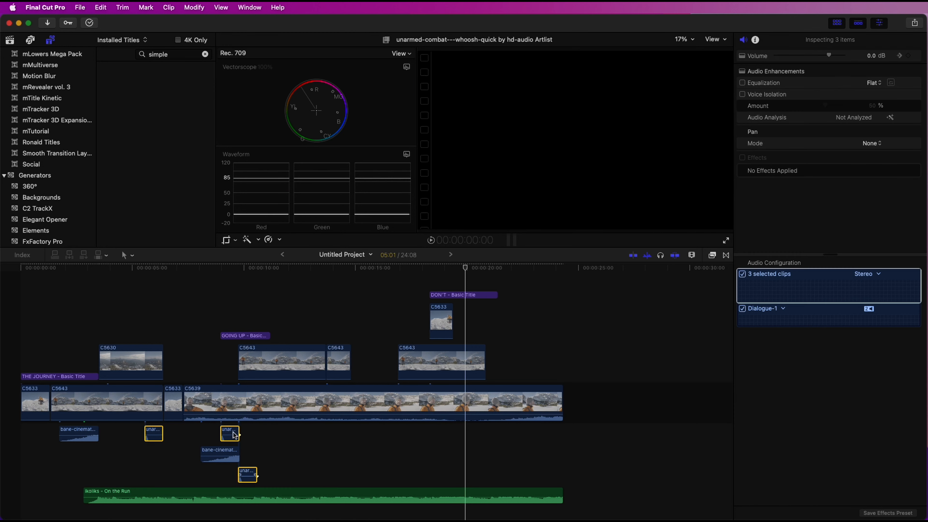
pyautogui.rightClick(158, 427)
pyautogui.moveTo(189, 377)
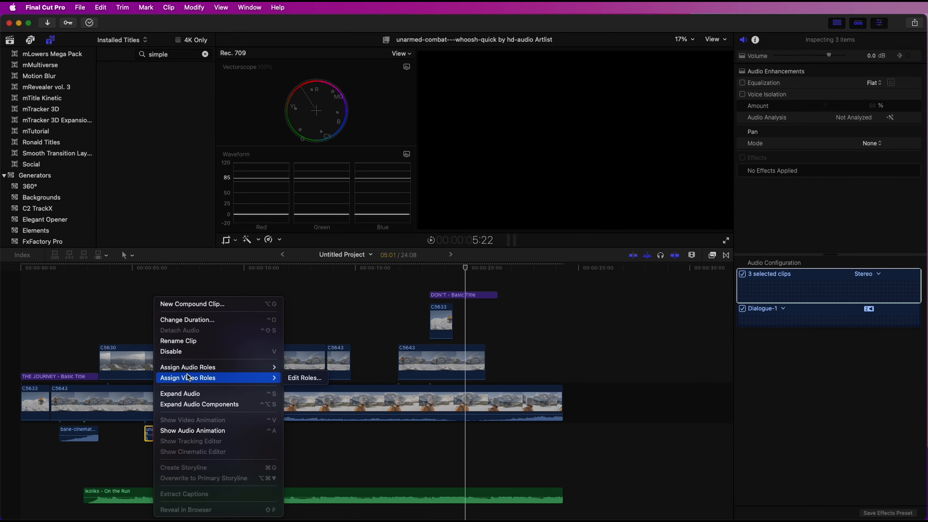
pyautogui.click(321, 440)
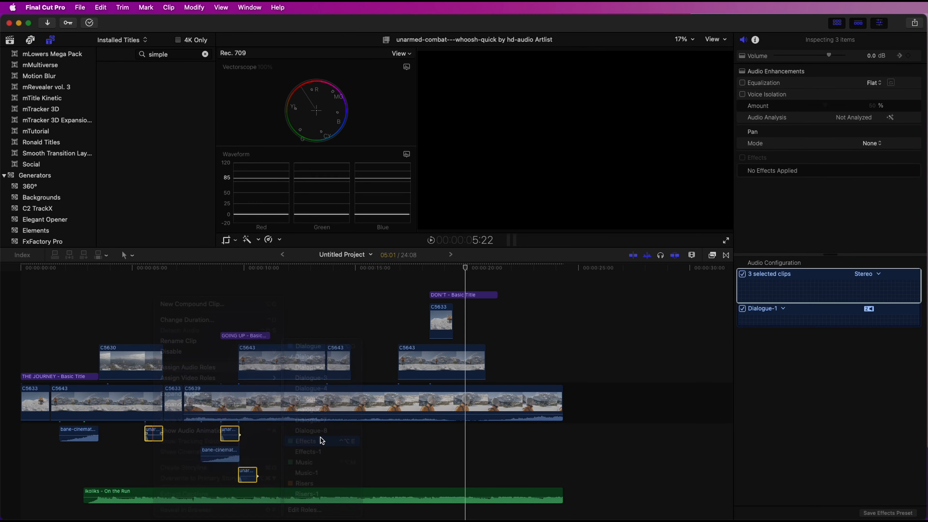
# - Assign the Risers audio role to the two bane-cinematics clips
pyautogui.click(79, 433)
pyautogui.keyDown('super'); pyautogui.click(221, 434); pyautogui.keyUp('super')
pyautogui.rightClick(223, 435)
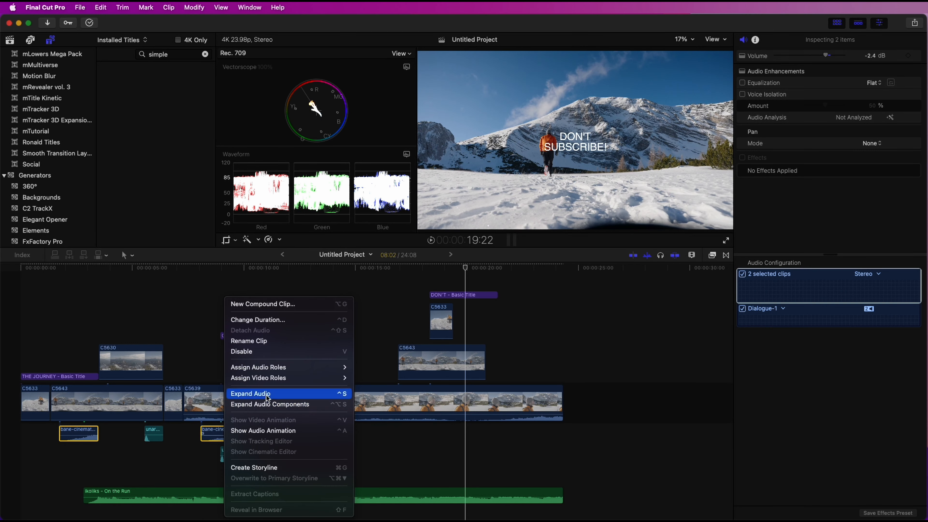
pyautogui.moveTo(275, 370)
pyautogui.click(371, 483)
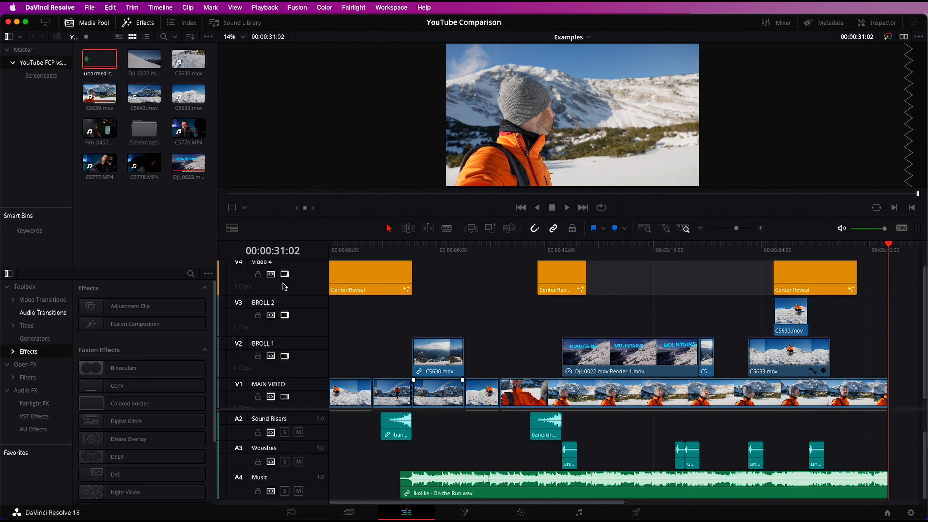
# - In DaVinci Resolve, toggle the Video 4 title track off and on, and disable the BROLL 2 and BROLL 1 video tracks
pyautogui.click(285, 274)
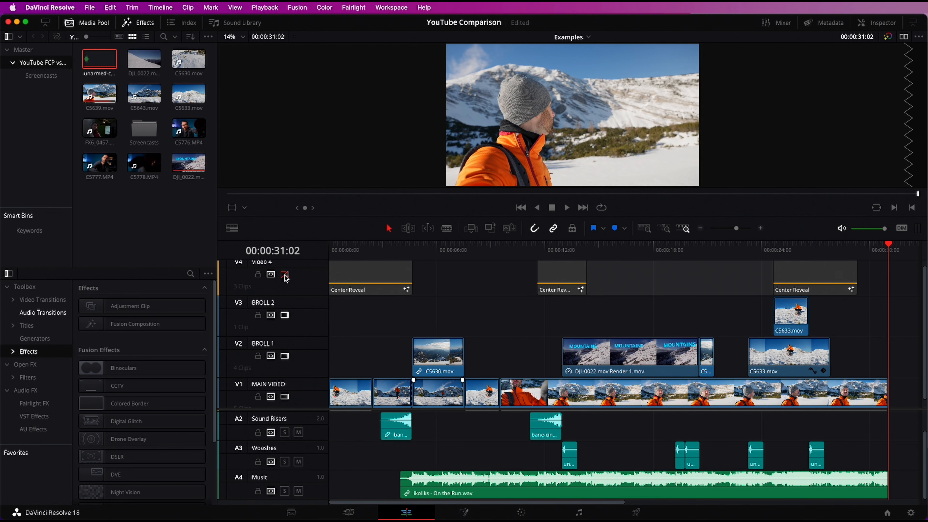
pyautogui.click(285, 274)
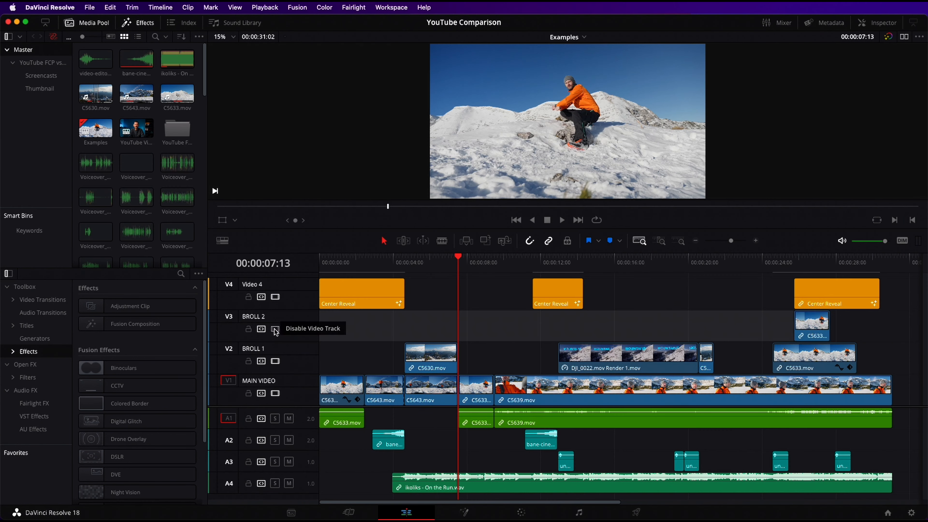
pyautogui.click(275, 329)
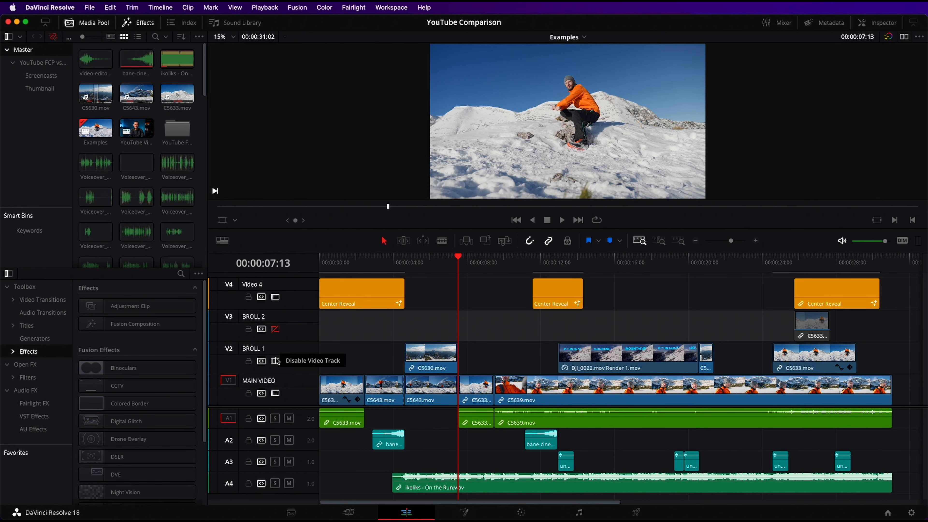
pyautogui.click(276, 361)
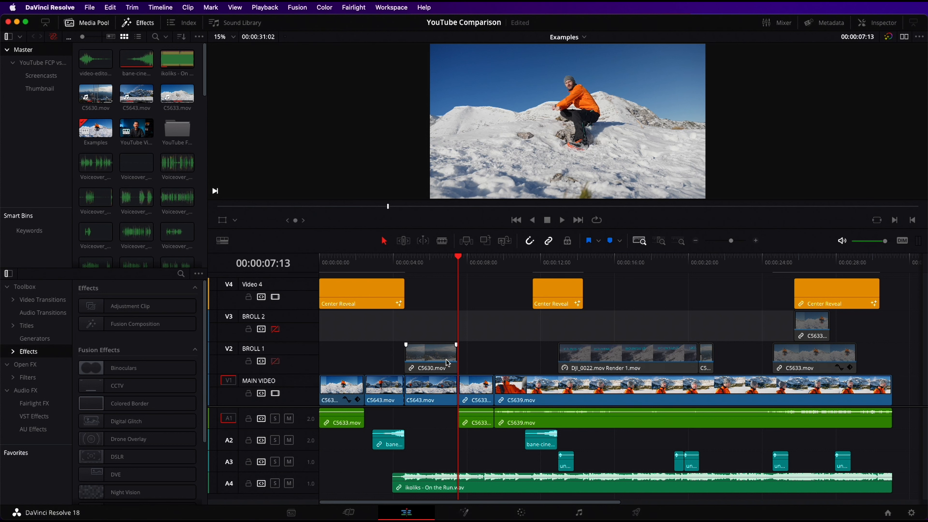
# - Link the two middle BROLL 1 clips with the riser and whooshes beneath them, and move the linked group slightly earlier
pyautogui.moveTo(501, 438); pyautogui.dragTo(730, 471)
pyautogui.keyDown('super'); pyautogui.click(631, 352); pyautogui.keyUp('super')
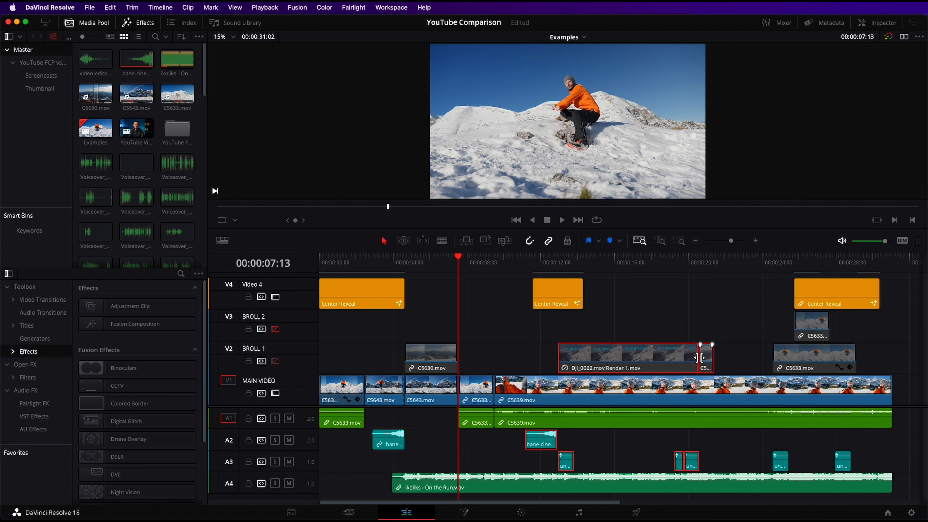
pyautogui.rightClick(658, 360)
pyautogui.click(687, 350)
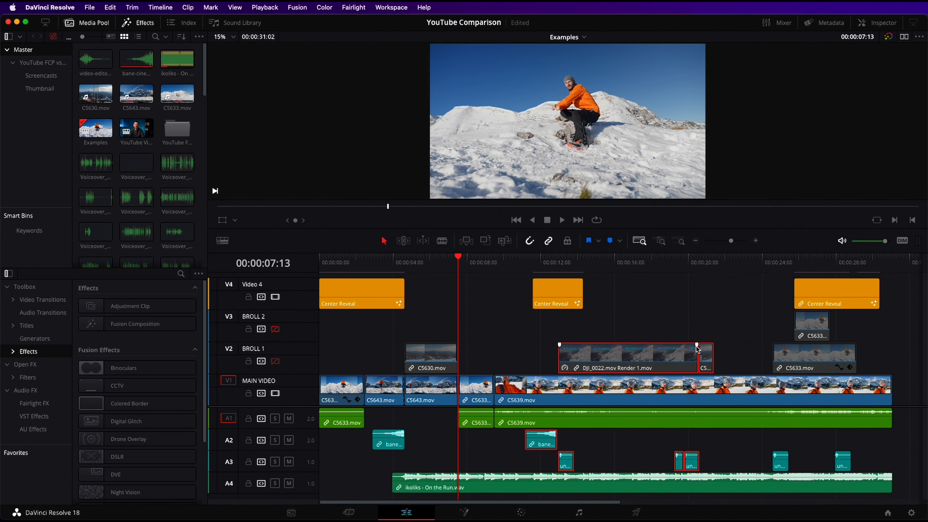
pyautogui.moveTo(624, 360); pyautogui.dragTo(601, 360)
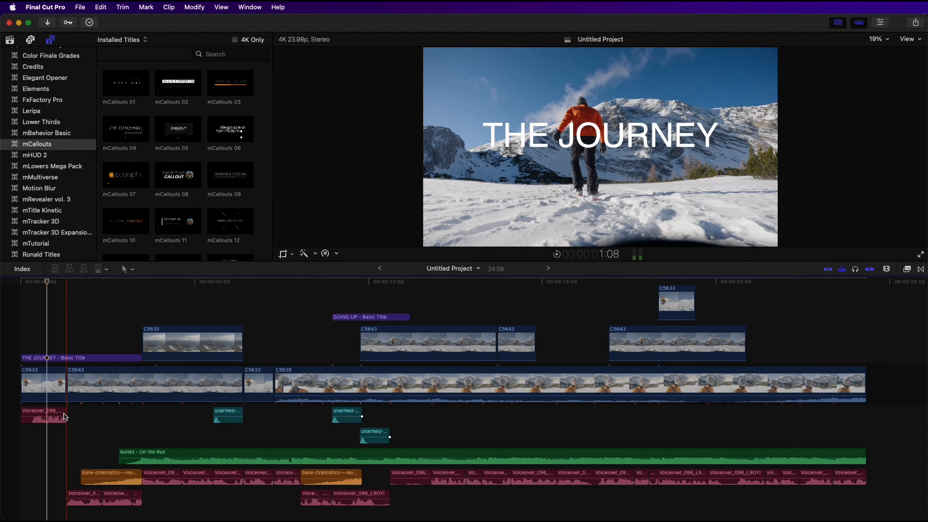
# - In Final Cut Pro, apply the Channel EQ effect to the first voiceover clip
pyautogui.click(59, 416)
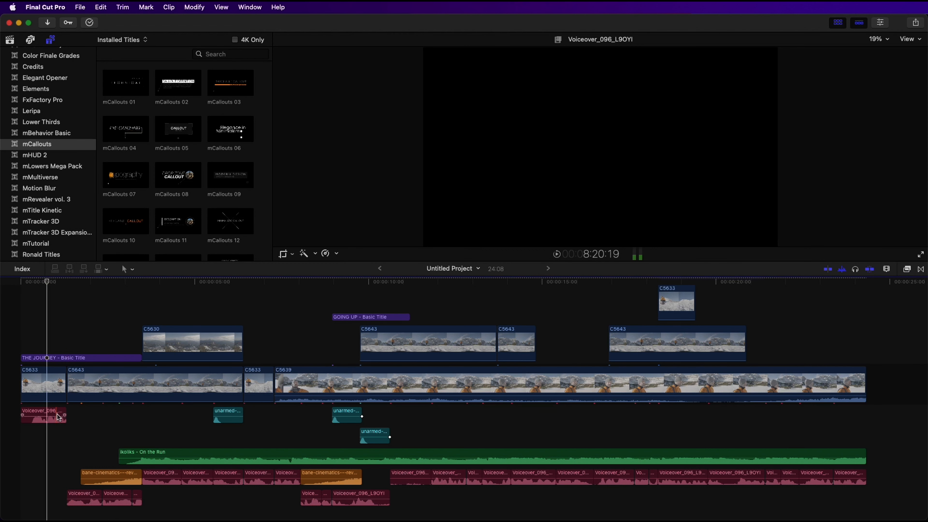
pyautogui.click(57, 414)
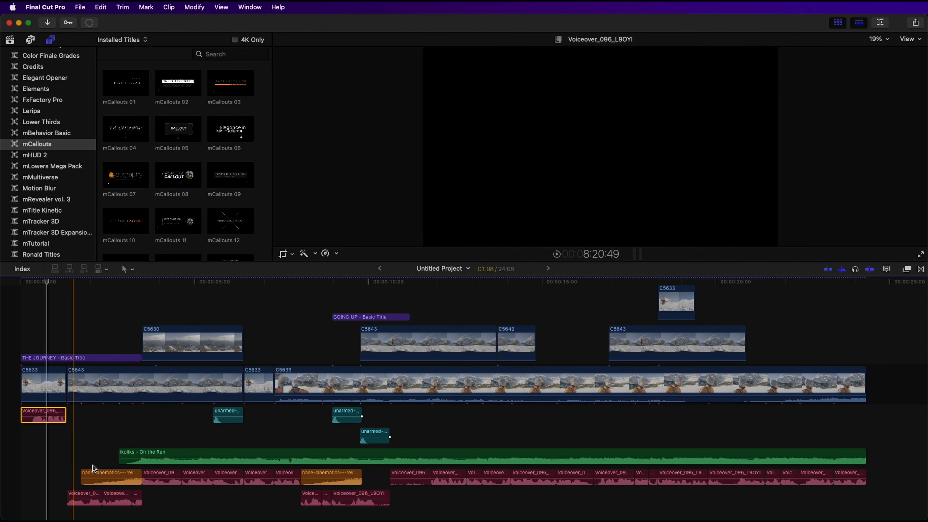
pyautogui.moveTo(57, 495); pyautogui.dragTo(141, 496)
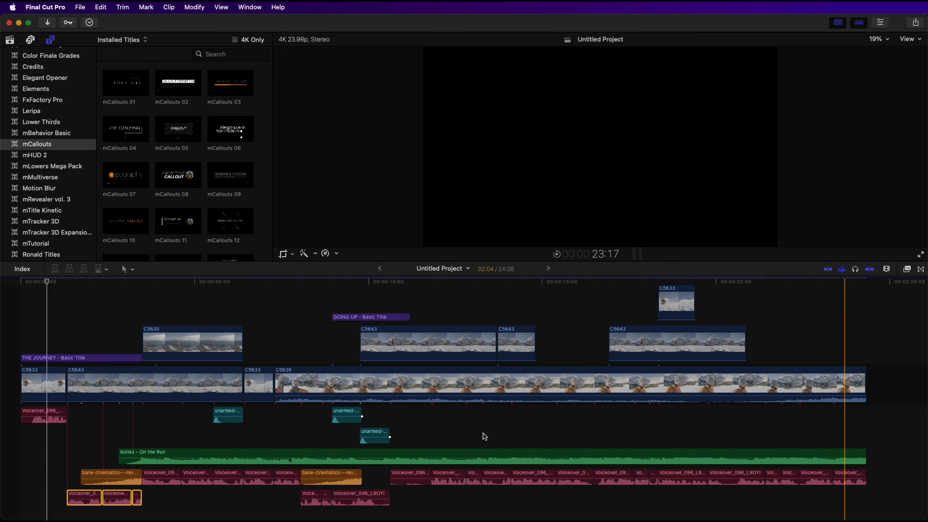
pyautogui.click(55, 416)
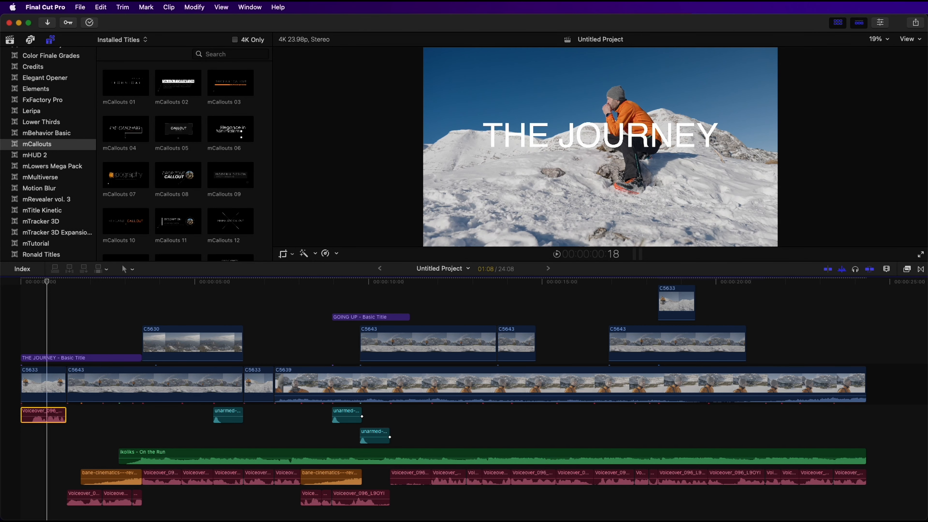
pyautogui.press('super+5')
pyautogui.doubleClick(714, 317)
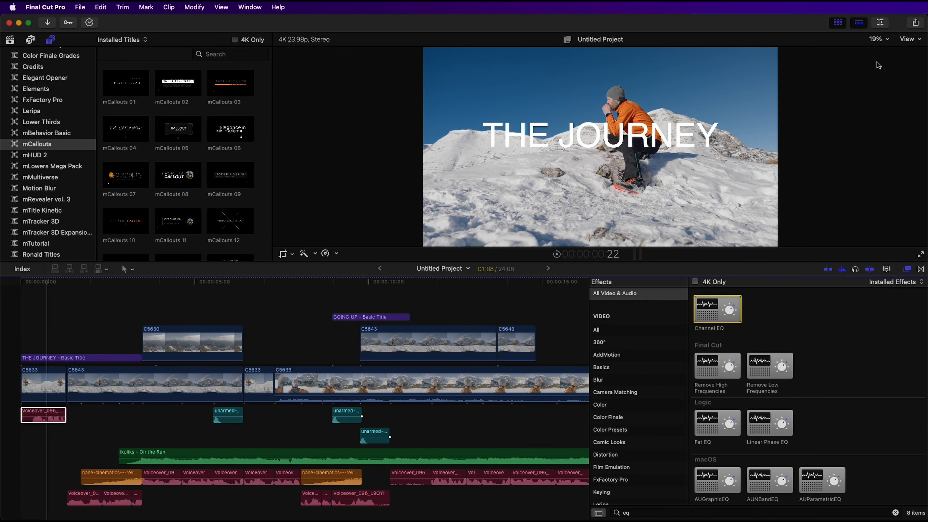
# - Shape the first voiceover's Channel EQ: cut 51 Hz by 21.5 dB, boost 250 Hz by 3 dB and 6900 Hz by 10 dB
pyautogui.click(880, 22)
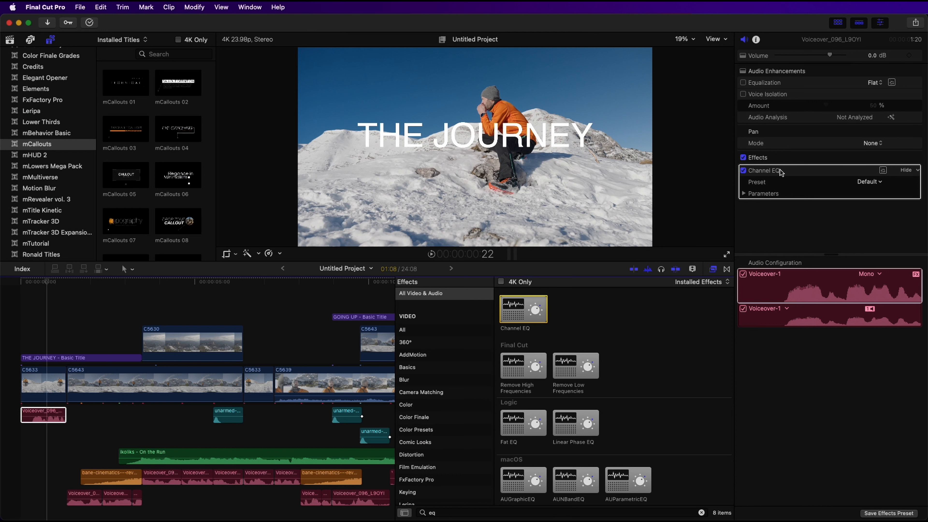
pyautogui.click(883, 171)
pyautogui.moveTo(417, 150); pyautogui.dragTo(400, 179)
pyautogui.moveTo(480, 151); pyautogui.dragTo(480, 146)
pyautogui.moveTo(589, 148); pyautogui.dragTo(590, 150)
pyautogui.moveTo(646, 148); pyautogui.dragTo(636, 130)
pyautogui.click(357, 66)
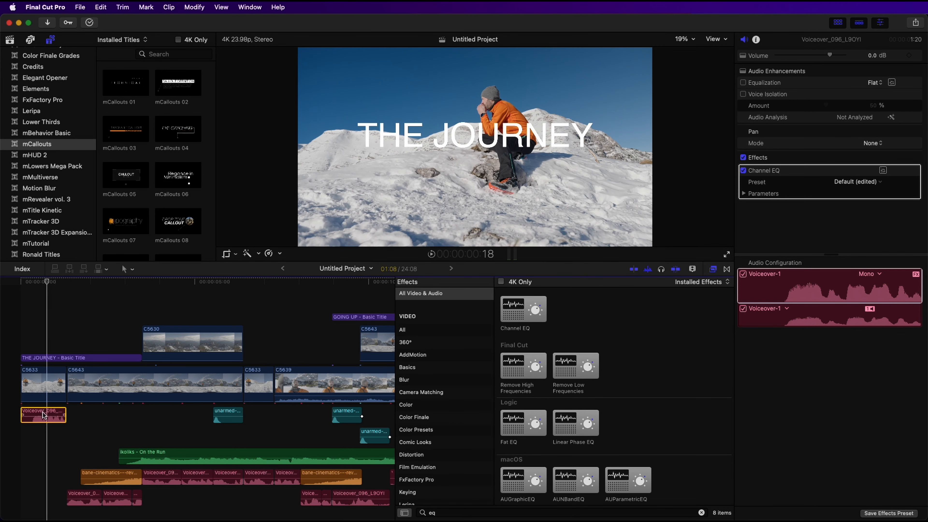
# - Copy the first voiceover clip and paste its Channel EQ attributes onto the next 11 voiceover clips
pyautogui.click(105, 8)
pyautogui.click(116, 61)
pyautogui.moveTo(163, 494); pyautogui.dragTo(287, 478)
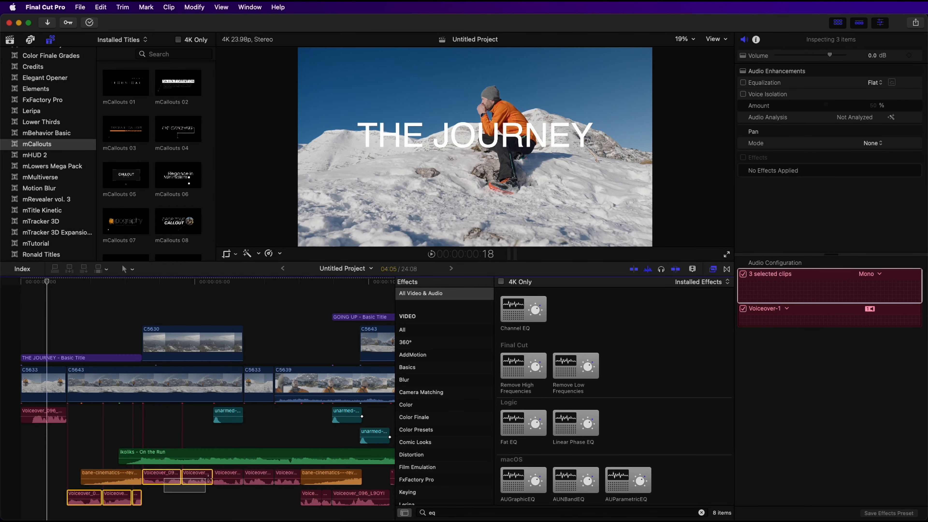
pyautogui.moveTo(298, 515); pyautogui.dragTo(347, 496)
pyautogui.press('super+shift+v')
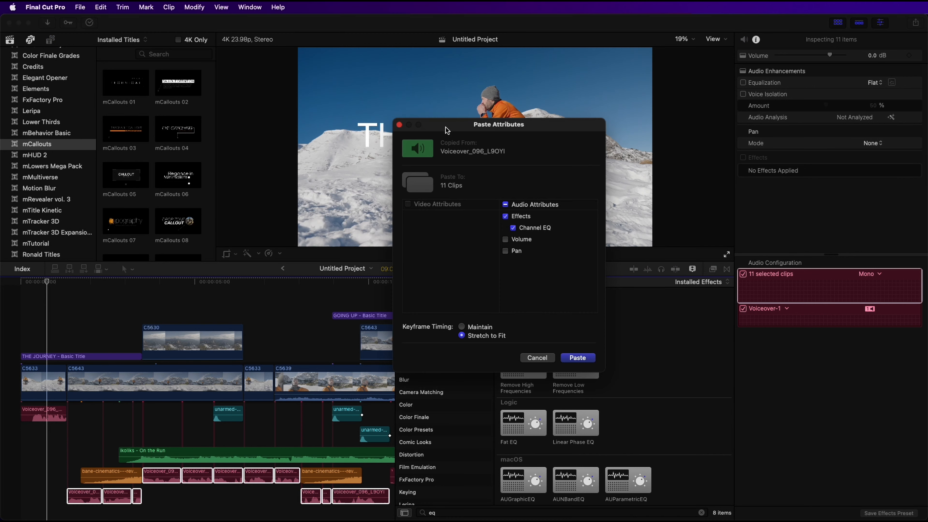
pyautogui.click(578, 357)
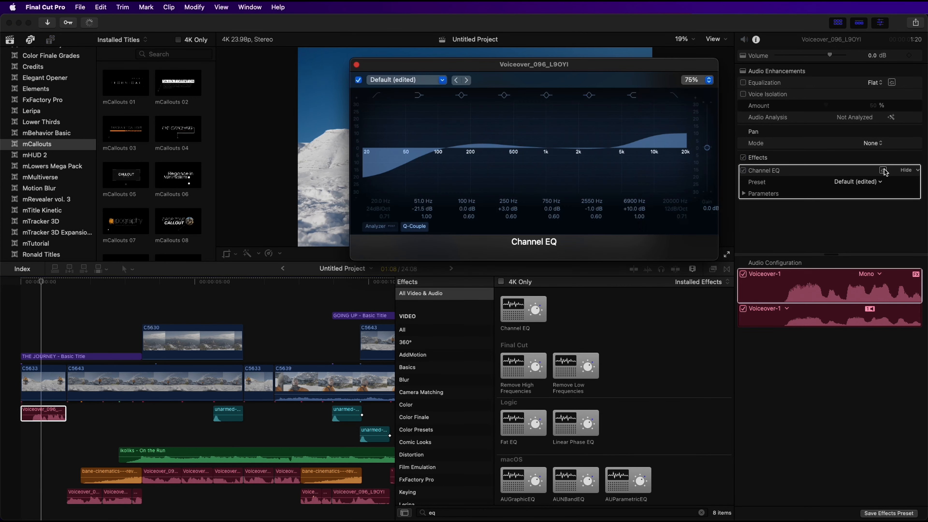
# - Readjust the upper bands of the first voiceover's Channel EQ, and remove the effects from the other 11 voiceover clips
pyautogui.moveTo(585, 150); pyautogui.dragTo(638, 147)
pyautogui.moveTo(54, 507); pyautogui.dragTo(287, 475)
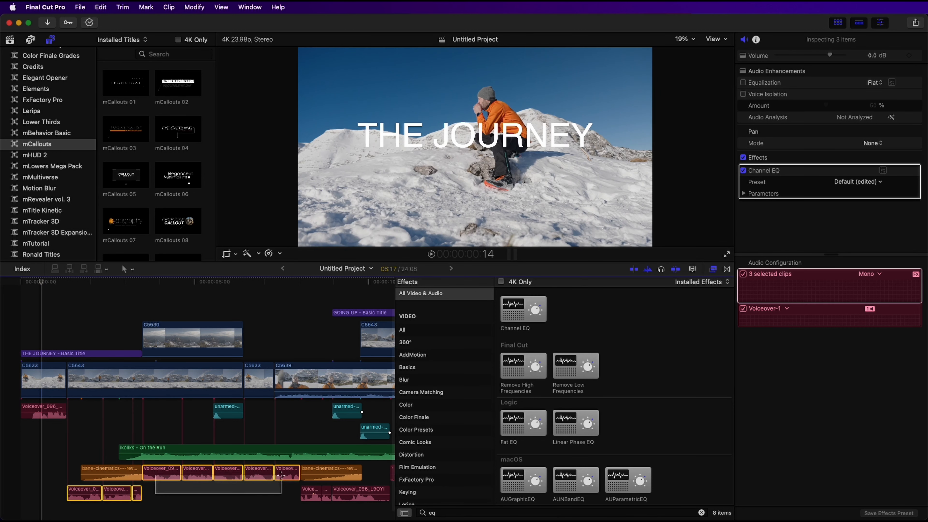
pyautogui.moveTo(287, 501); pyautogui.dragTo(376, 497)
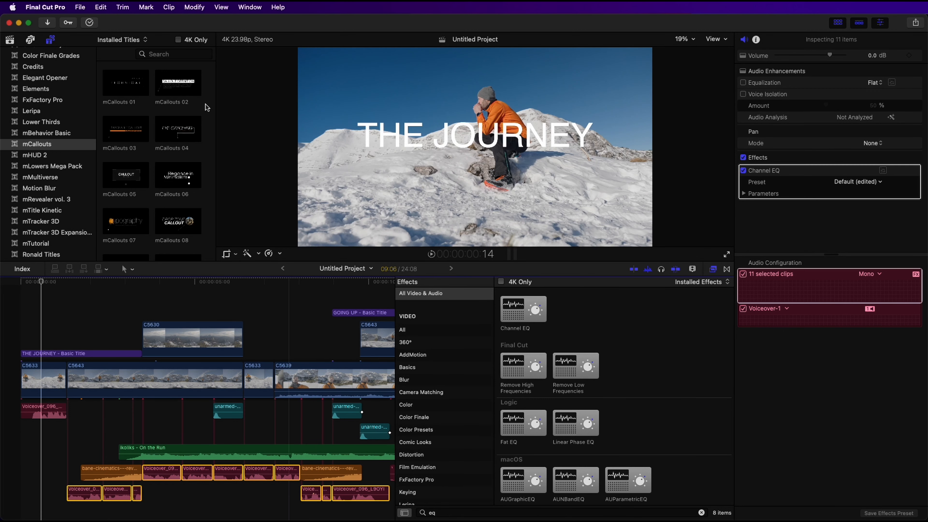
pyautogui.click(101, 7)
pyautogui.click(140, 190)
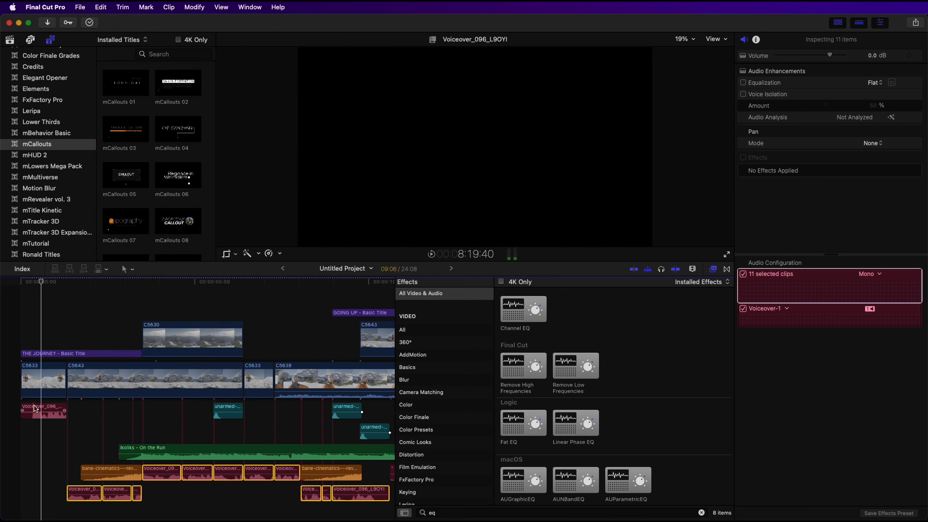
# - Copy the readjusted first voiceover clip and paste its Channel EQ onto the same 11 voiceover clips again
pyautogui.click(35, 407)
pyautogui.moveTo(65, 509); pyautogui.dragTo(296, 471)
pyautogui.moveTo(311, 511); pyautogui.dragTo(355, 495)
pyautogui.press('super+shift+v')
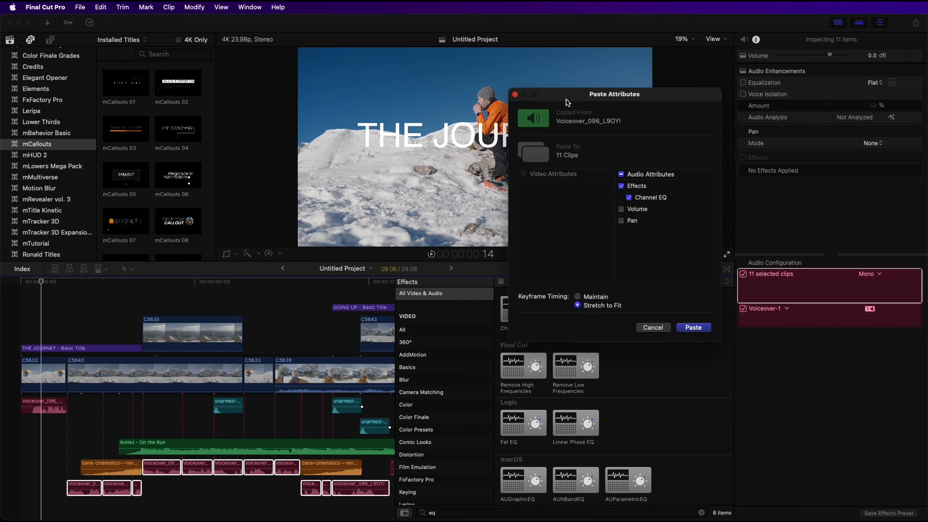
pyautogui.click(693, 327)
# - Combine the first voiceover clip and the 11 selected ones into a new compound clip named Voiceover
pyautogui.keyDown('super'); pyautogui.click(43, 406); pyautogui.keyUp('super')
pyautogui.rightClick(51, 406)
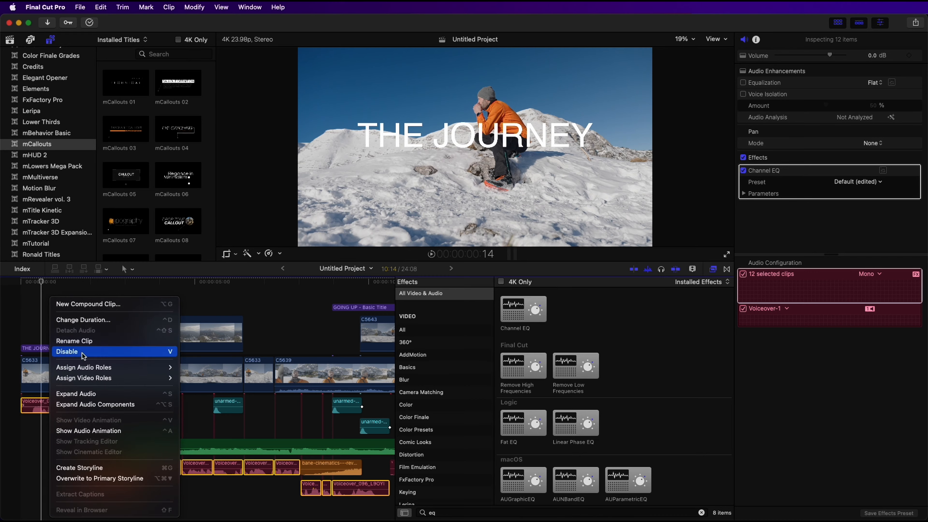
pyautogui.click(88, 304)
pyautogui.write('Voiceover')
pyautogui.click(591, 287)
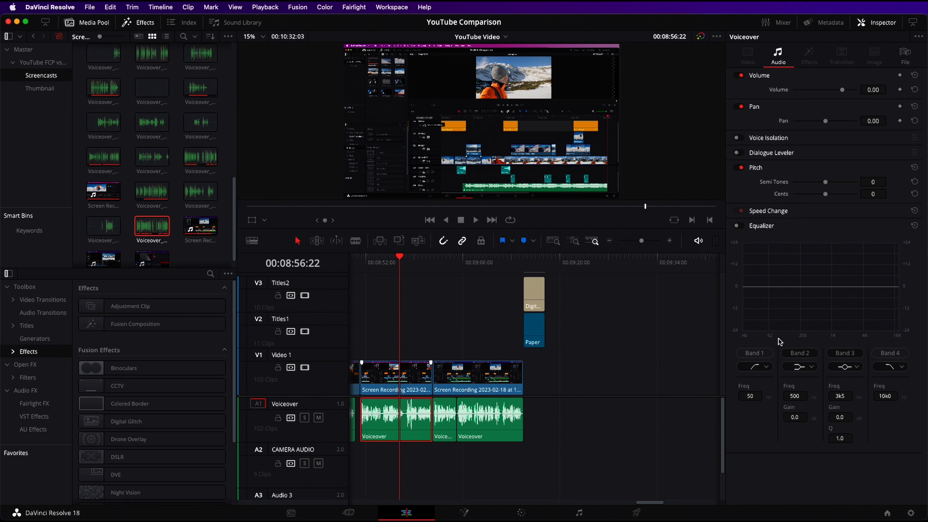
# - In DaVinci Resolve, enable the equalizer on the selected Voiceover clip and move band 2 to 488 Hz
pyautogui.click(737, 226)
pyautogui.moveTo(815, 288); pyautogui.dragTo(816, 290)
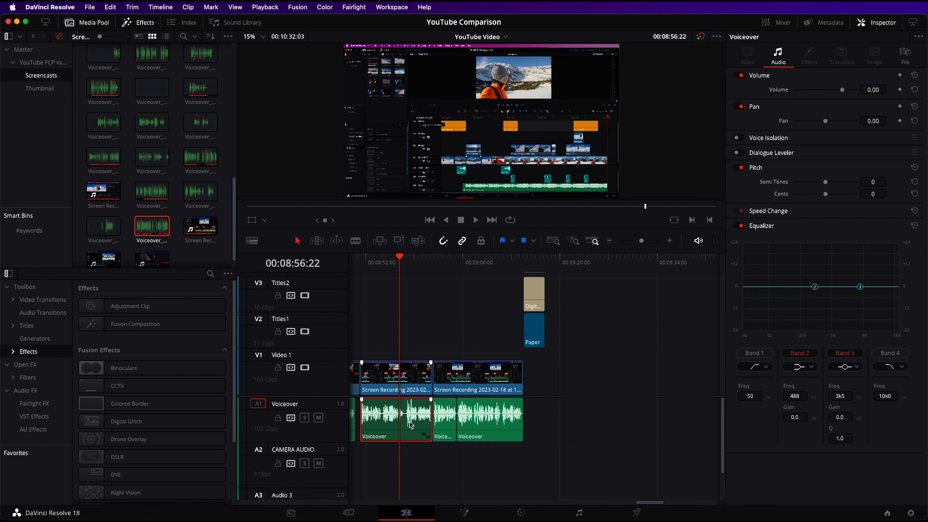
# - In Fairlight, equalize the whole Voiceover track: band 2 at 44 Hz and -9.3 dB, band 3 at 240 Hz and +1.0 dB, band 5 boosted
pyautogui.click(580, 512)
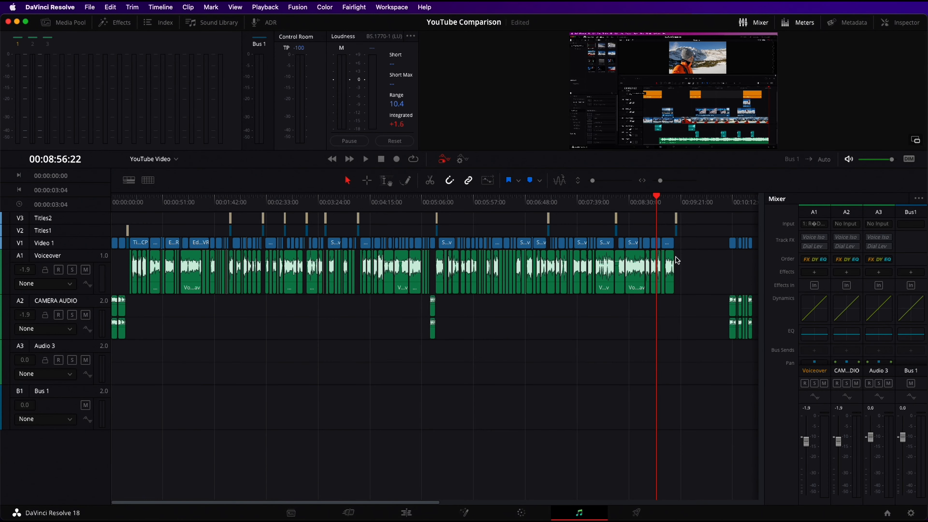
pyautogui.doubleClick(815, 338)
pyautogui.moveTo(435, 244); pyautogui.dragTo(379, 274)
pyautogui.moveTo(477, 244); pyautogui.dragTo(480, 240)
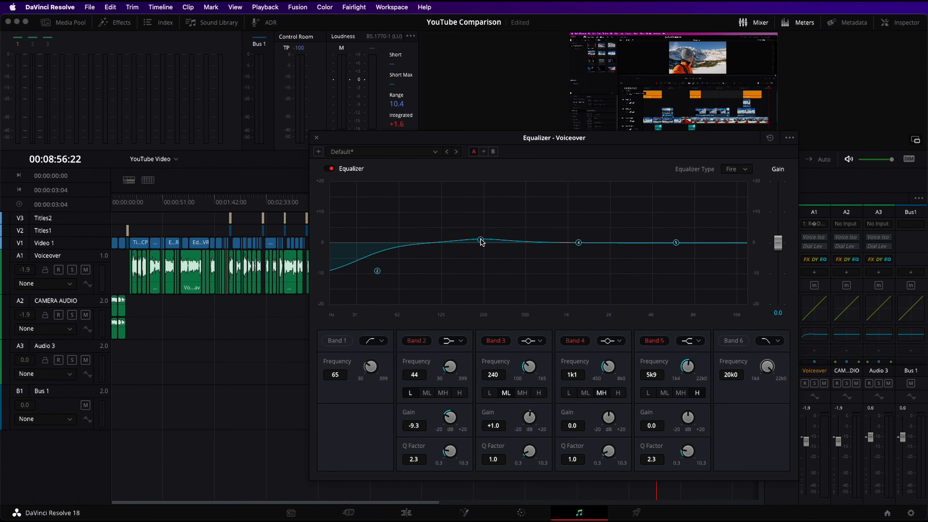
pyautogui.moveTo(676, 243); pyautogui.dragTo(676, 222)
pyautogui.click(316, 138)
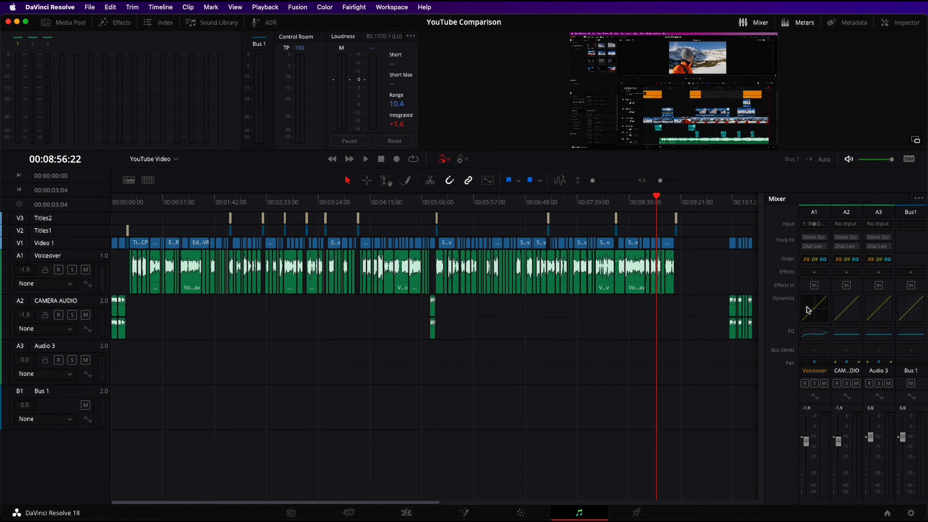